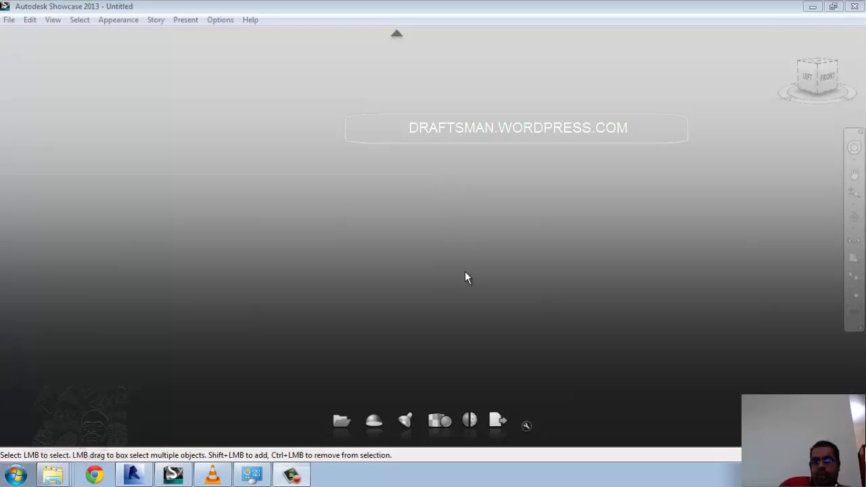
Bring the Revit window with the 3D villa model to the front.
{"action": "left_click", "coordinate": [144, 475]}
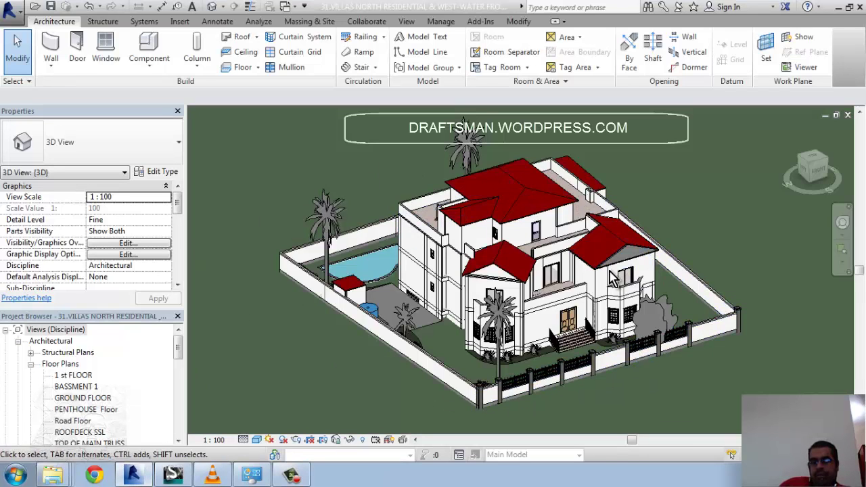
Orbit the villa in Revit, look over its export options, and return to Showcase.
{"action": "mouse_move", "coordinate": [402, 335]}
{"action": "middle_mouse_down", "text": "shift"}
{"action": "mouse_move", "coordinate": [365, 335]}
{"action": "mouse_move", "coordinate": [286, 299]}
{"action": "mouse_move", "coordinate": [201, 286]}
{"action": "mouse_move", "coordinate": [292, 301]}
{"action": "mouse_move", "coordinate": [253, 322]}
{"action": "mouse_move", "coordinate": [567, 269]}
{"action": "middle_mouse_up", "text": "shift"}
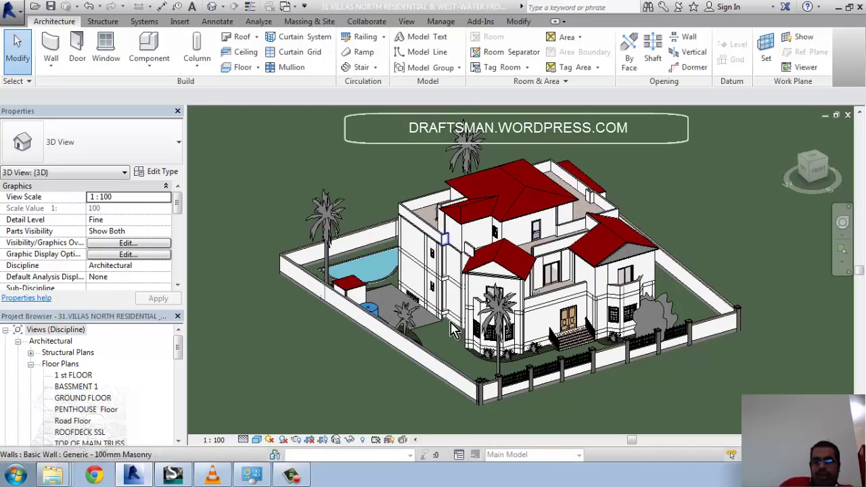
{"action": "left_click", "coordinate": [10, 9]}
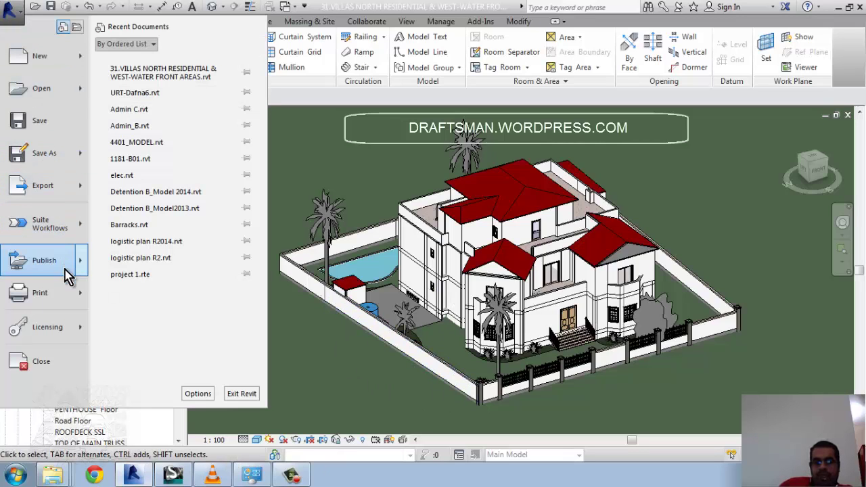
{"action": "mouse_move", "coordinate": [42, 186]}
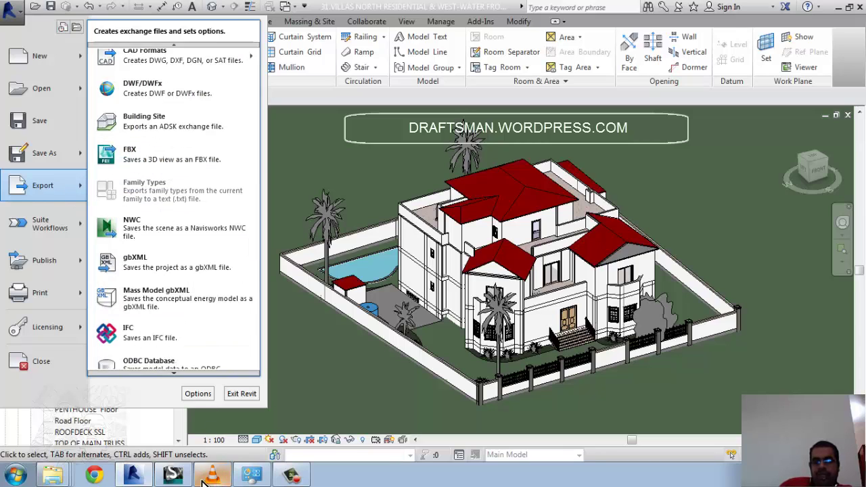
{"action": "left_click", "coordinate": [177, 476]}
Open the villa file 31-VILLASNORTHRESIDENTIAL& 3dmax.fbx from the computer into the scene.
{"action": "left_click", "coordinate": [345, 419]}
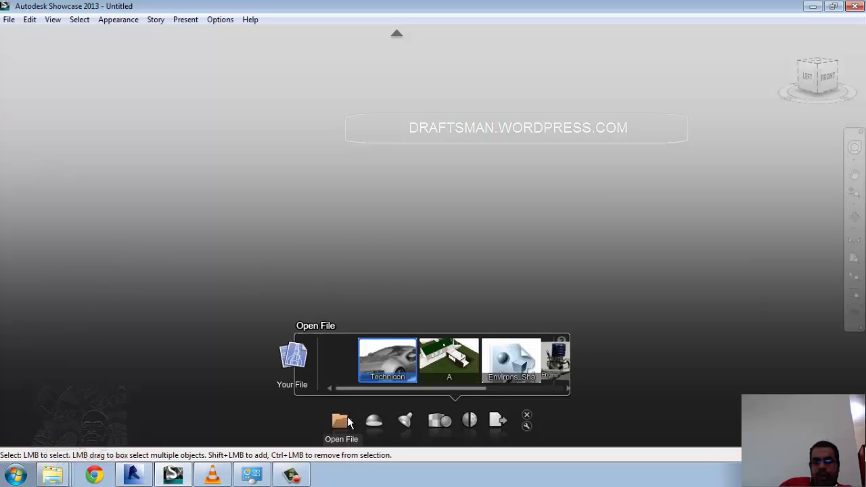
{"action": "left_click", "coordinate": [294, 371]}
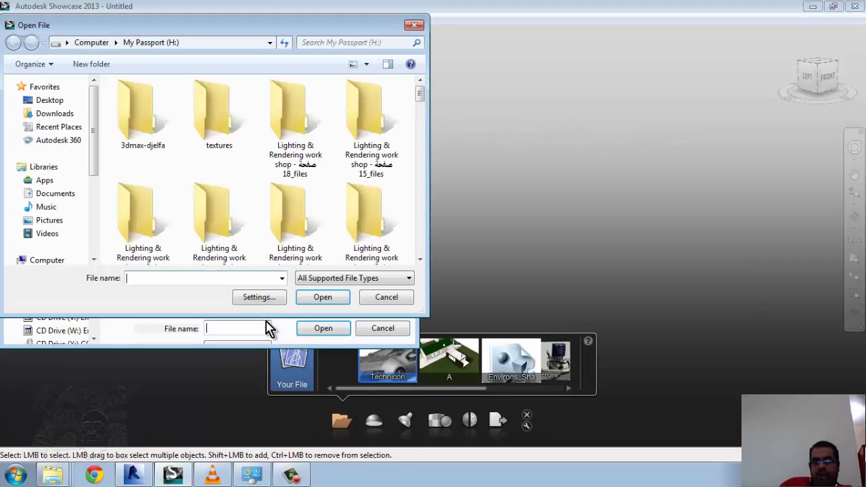
{"action": "scroll", "coordinate": [406, 257], "scroll_direction": "down", "scroll_amount": 3}
{"action": "scroll", "coordinate": [404, 238], "scroll_direction": "down", "scroll_amount": 3}
{"action": "scroll", "coordinate": [403, 233], "scroll_direction": "down", "scroll_amount": 3}
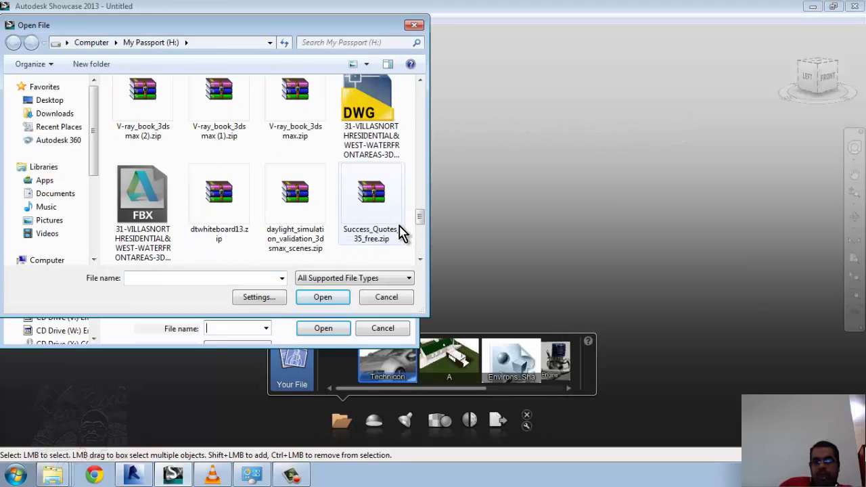
{"action": "left_click", "coordinate": [379, 117]}
{"action": "scroll", "coordinate": [369, 162], "scroll_direction": "up", "scroll_amount": 1}
{"action": "left_click", "coordinate": [371, 112]}
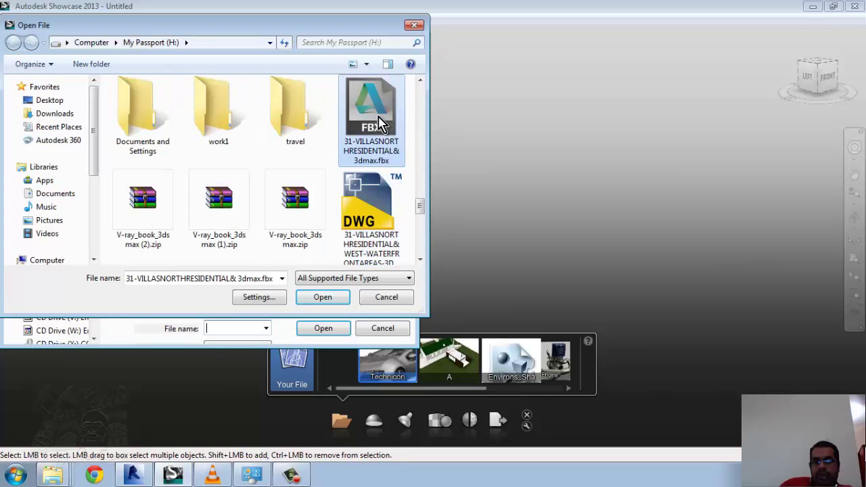
{"action": "left_click", "coordinate": [314, 305]}
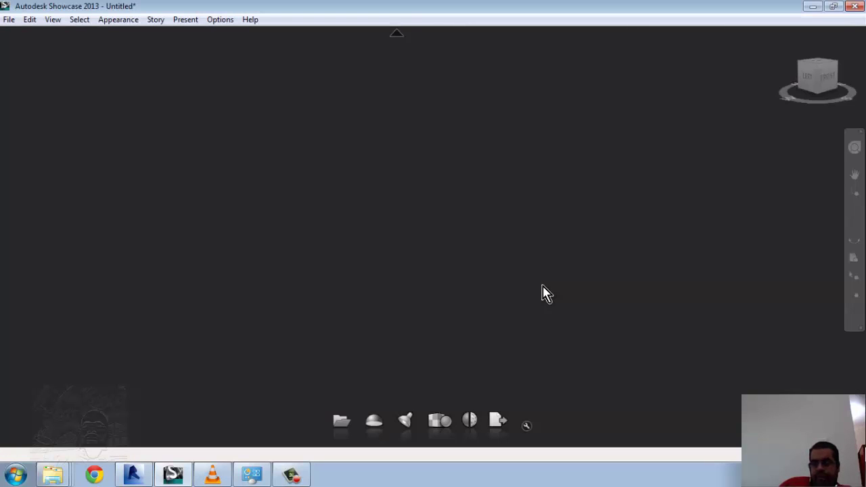
Zoom in and tumble the view to inspect the loaded villa from several sides.
{"action": "scroll", "coordinate": [430, 276], "scroll_direction": "up", "scroll_amount": 2}
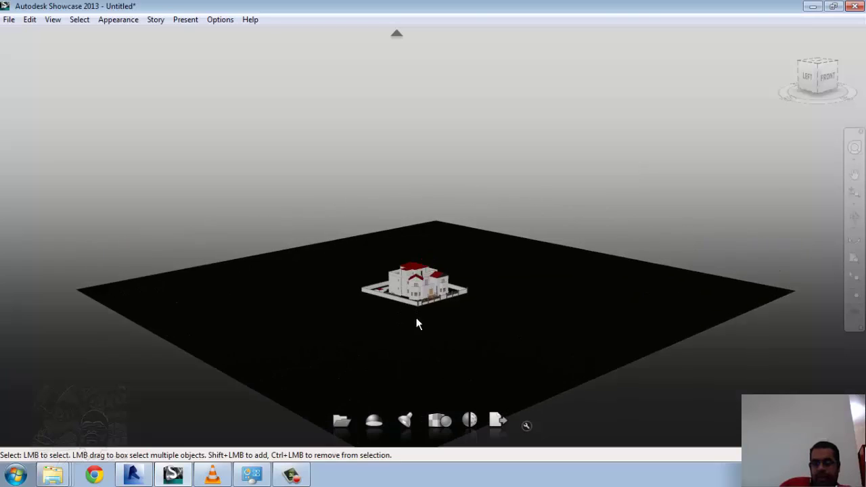
{"action": "scroll", "coordinate": [418, 318], "scroll_direction": "up", "scroll_amount": 2}
{"action": "scroll", "coordinate": [419, 271], "scroll_direction": "up", "scroll_amount": 2}
{"action": "scroll", "coordinate": [367, 309], "scroll_direction": "up", "scroll_amount": 2}
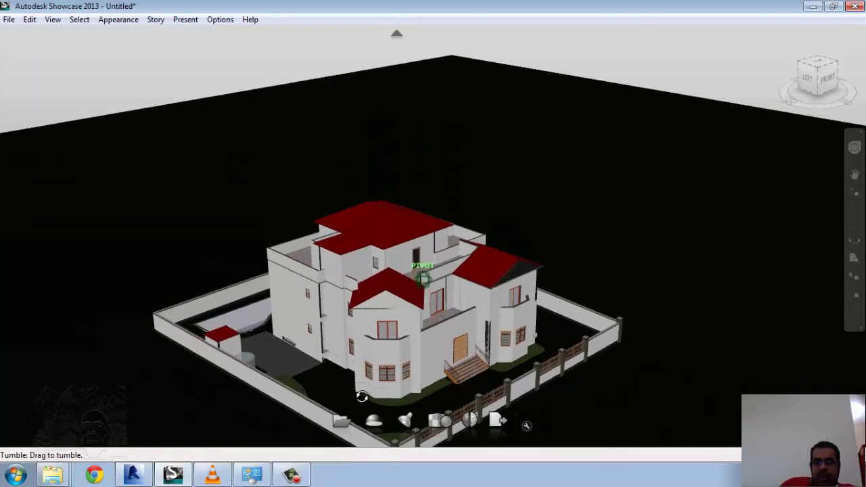
{"action": "middle_click_drag", "start_coordinate": [366, 308], "coordinate": [359, 388]}
{"action": "scroll", "coordinate": [379, 327], "scroll_direction": "up", "scroll_amount": 2}
{"action": "scroll", "coordinate": [380, 327], "scroll_direction": "up", "scroll_amount": 2}
{"action": "scroll", "coordinate": [405, 244], "scroll_direction": "down", "scroll_amount": 3}
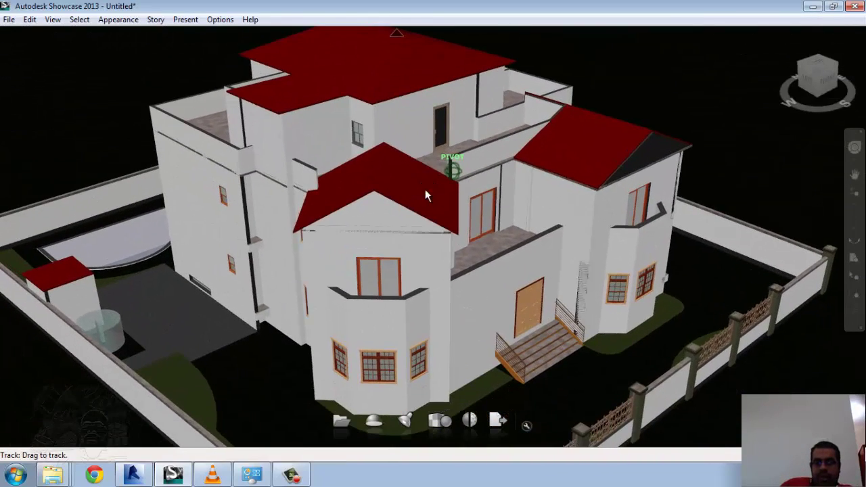
{"action": "scroll", "coordinate": [413, 247], "scroll_direction": "down", "scroll_amount": 2}
{"action": "mouse_move", "coordinate": [413, 322]}
{"action": "left_mouse_down"}
{"action": "mouse_move", "coordinate": [372, 329]}
{"action": "mouse_move", "coordinate": [422, 352]}
{"action": "mouse_move", "coordinate": [547, 352]}
{"action": "mouse_move", "coordinate": [601, 336]}
{"action": "mouse_move", "coordinate": [401, 335]}
{"action": "left_mouse_up"}
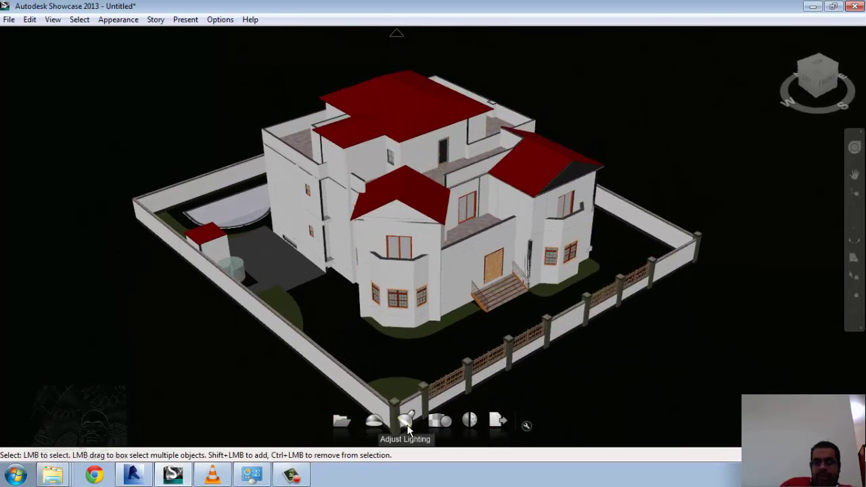
Raise the scene brightness and reposition the environment light to relight the house.
{"action": "left_click", "coordinate": [408, 423]}
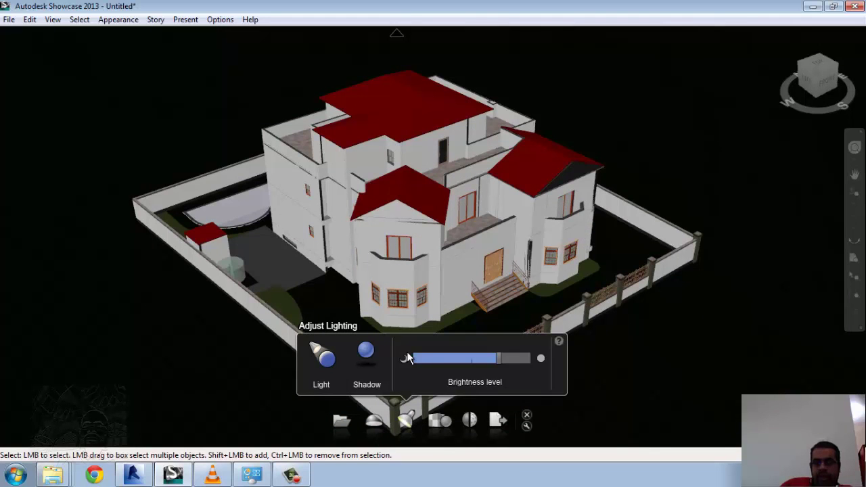
{"action": "left_click", "coordinate": [315, 377]}
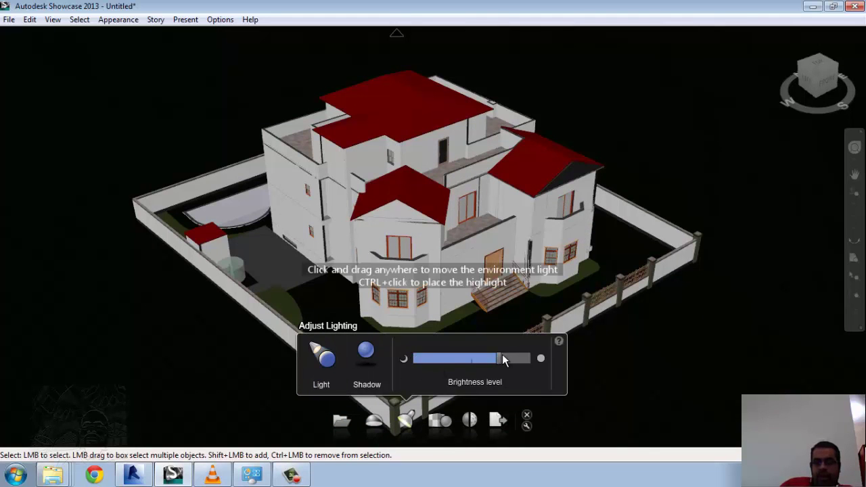
{"action": "left_click_drag", "start_coordinate": [503, 361], "coordinate": [522, 359]}
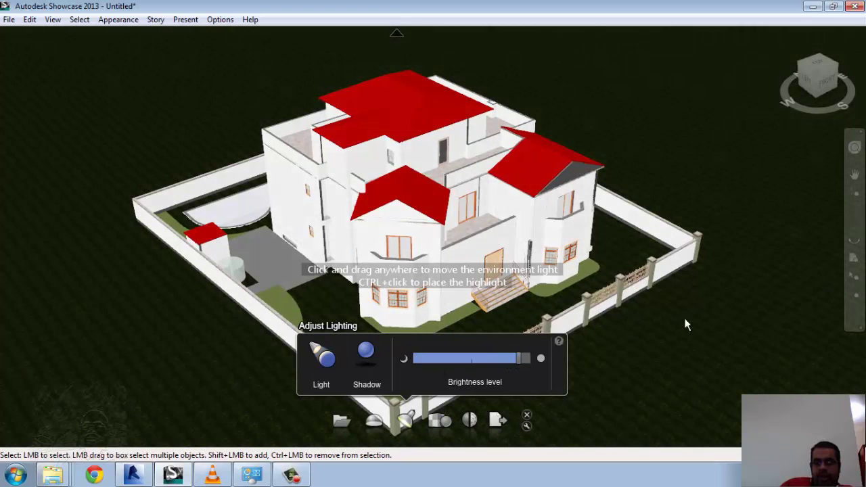
{"action": "left_click_drag", "start_coordinate": [700, 316], "coordinate": [722, 165]}
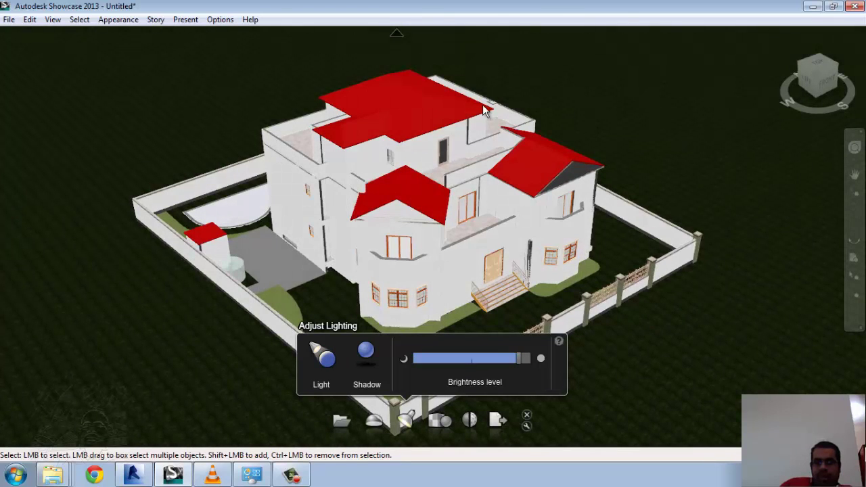
{"action": "mouse_move", "coordinate": [135, 332]}
{"action": "left_mouse_down"}
{"action": "mouse_move", "coordinate": [208, 356]}
{"action": "mouse_move", "coordinate": [436, 147]}
{"action": "left_mouse_up"}
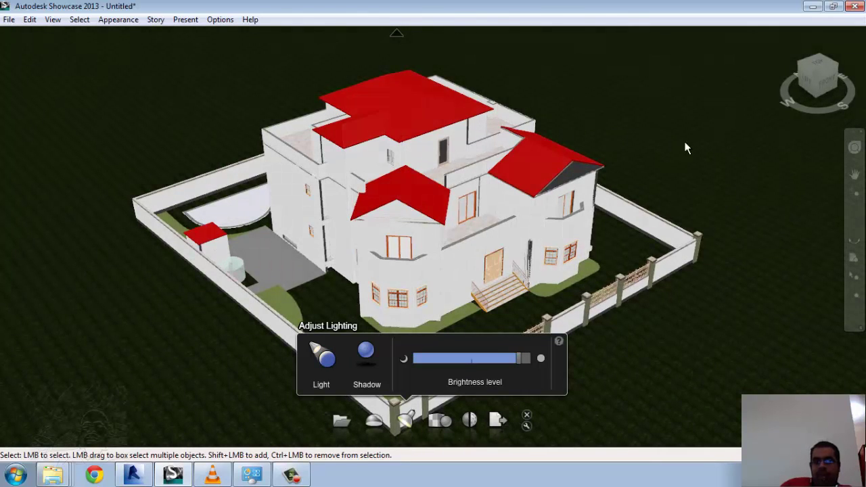
{"action": "mouse_move", "coordinate": [789, 267]}
{"action": "left_mouse_down"}
{"action": "mouse_move", "coordinate": [709, 344]}
{"action": "mouse_move", "coordinate": [670, 70]}
{"action": "left_mouse_up"}
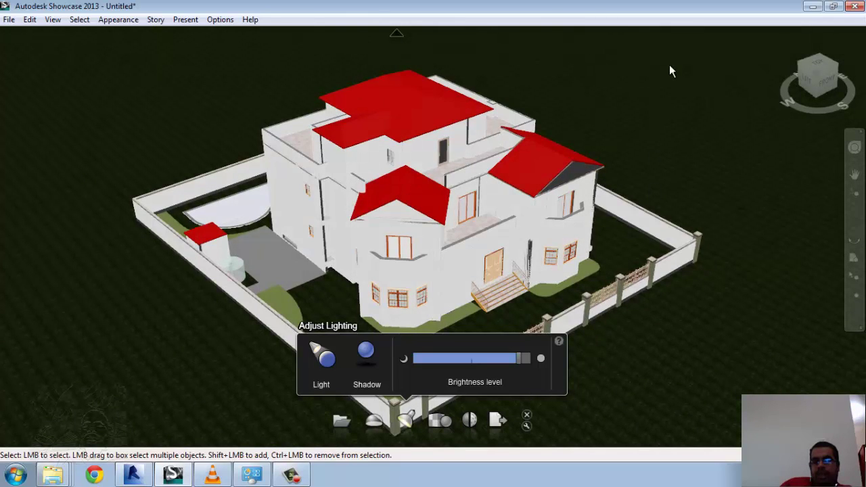
Move the house's shadow on the ground and bring up the Visual Styles gallery.
{"action": "left_click", "coordinate": [367, 358]}
{"action": "mouse_move", "coordinate": [656, 331]}
{"action": "left_mouse_down"}
{"action": "mouse_move", "coordinate": [746, 240]}
{"action": "mouse_move", "coordinate": [705, 137]}
{"action": "mouse_move", "coordinate": [681, 279]}
{"action": "mouse_move", "coordinate": [590, 346]}
{"action": "left_mouse_up"}
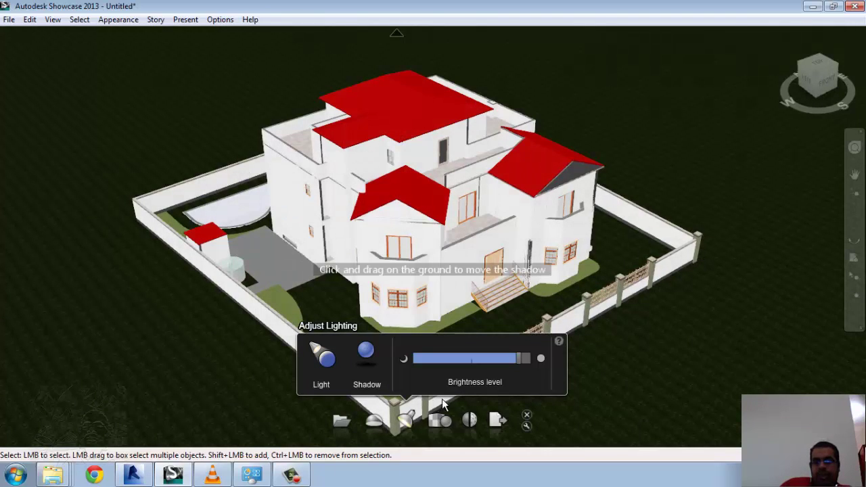
{"action": "left_click", "coordinate": [446, 426]}
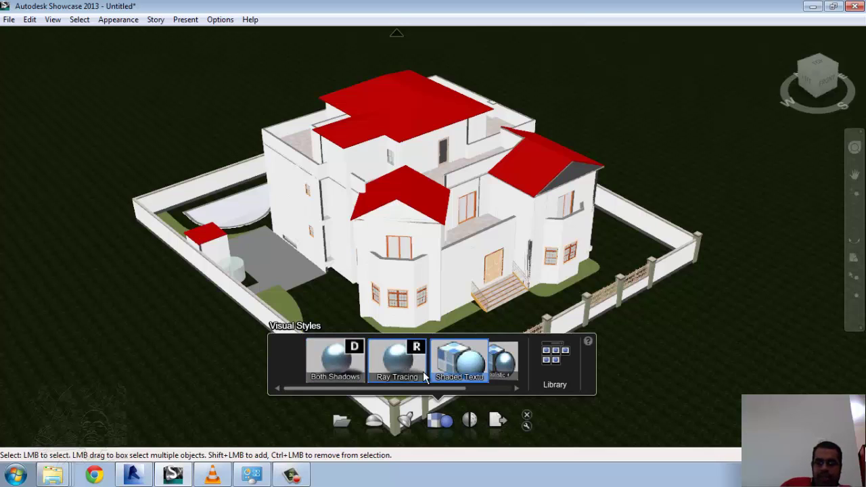
Apply the Ambient Shadows with Edges style from the library and orbit around the house.
{"action": "left_click", "coordinate": [555, 359]}
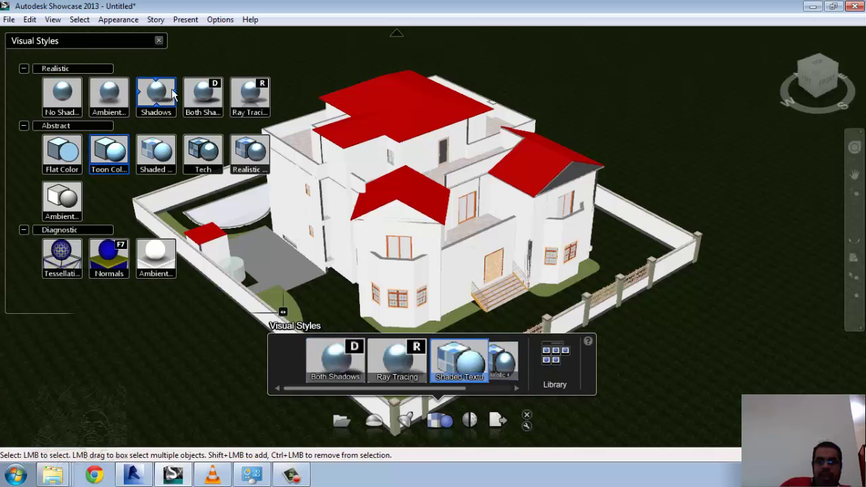
{"action": "left_click", "coordinate": [64, 207]}
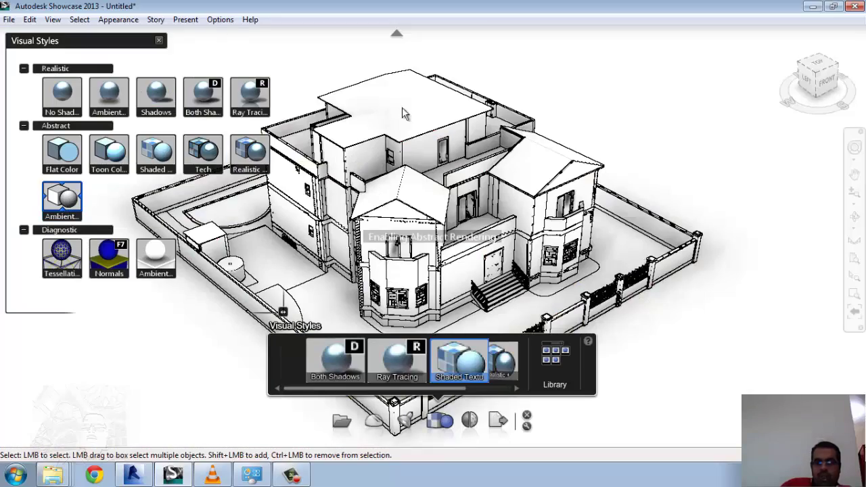
{"action": "middle_click_drag", "start_coordinate": [583, 269], "coordinate": [82, 265]}
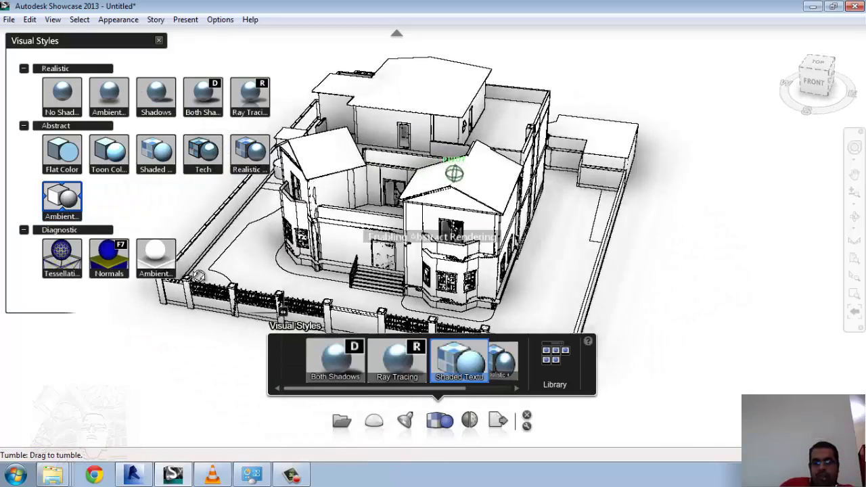
{"action": "mouse_move", "coordinate": [564, 182]}
{"action": "left_mouse_down"}
{"action": "mouse_move", "coordinate": [299, 239]}
{"action": "mouse_move", "coordinate": [135, 236]}
{"action": "left_mouse_up"}
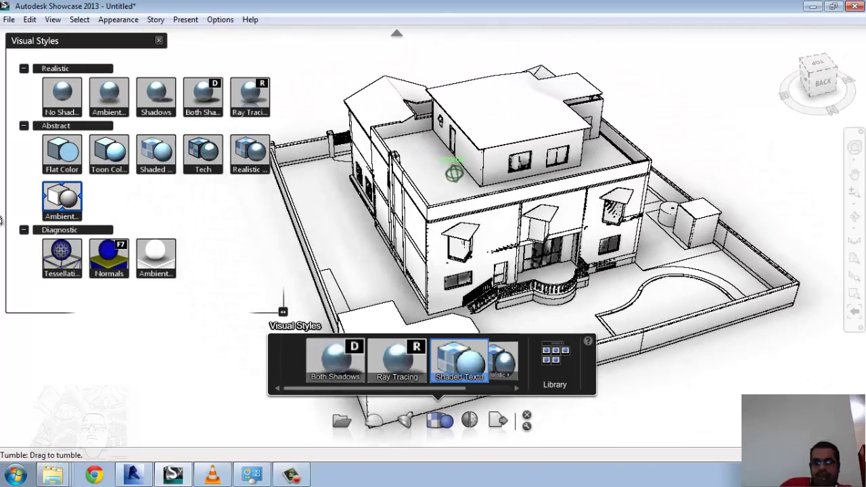
{"action": "mouse_move", "coordinate": [458, 170]}
{"action": "left_mouse_down"}
{"action": "mouse_move", "coordinate": [353, 196]}
{"action": "mouse_move", "coordinate": [277, 233]}
{"action": "mouse_move", "coordinate": [113, 262]}
{"action": "left_mouse_up"}
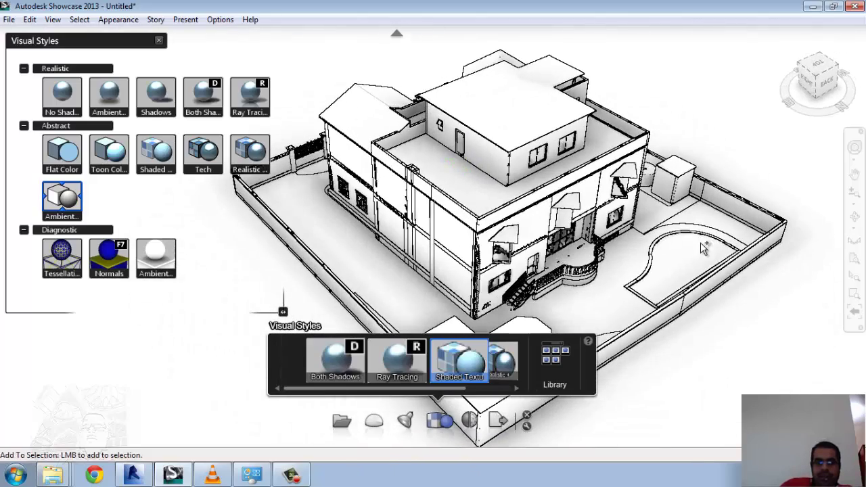
Try the Normals and Shaded Textures styles, then settle on Ambient Shadows.
{"action": "left_click", "coordinate": [115, 262]}
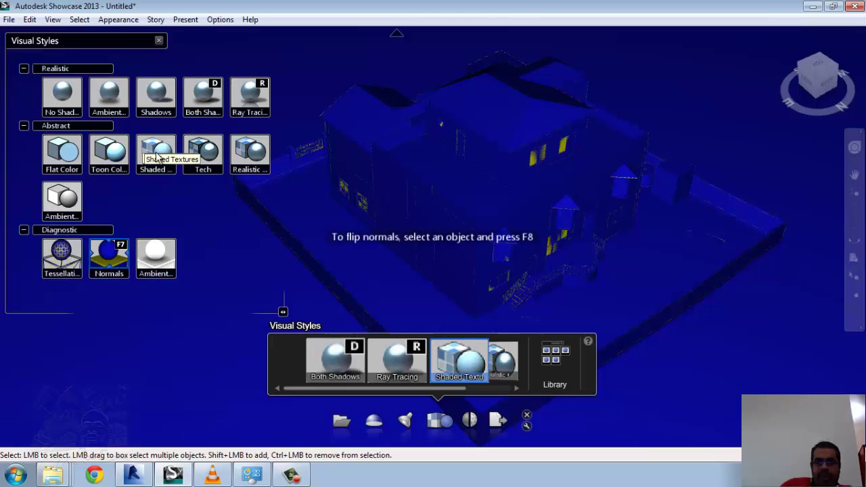
{"action": "key", "text": "F7"}
{"action": "key", "text": "a"}
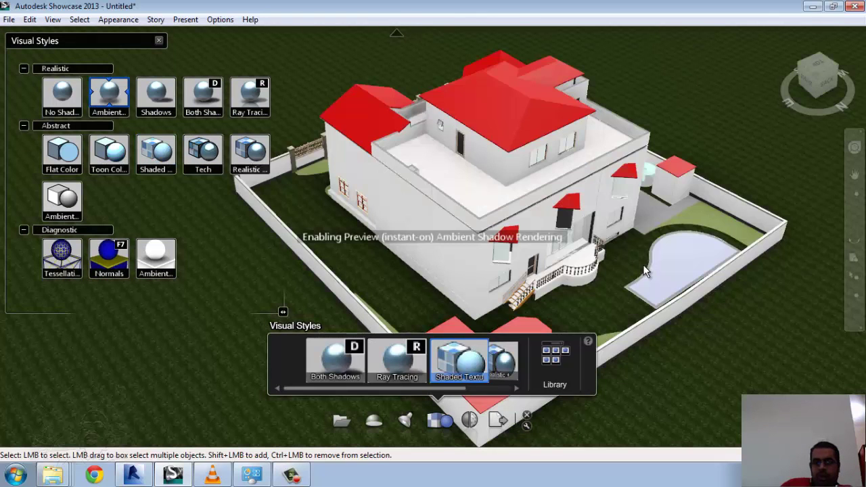
Open the Material Library and select the swimming pool surface.
{"action": "left_click", "coordinate": [471, 420]}
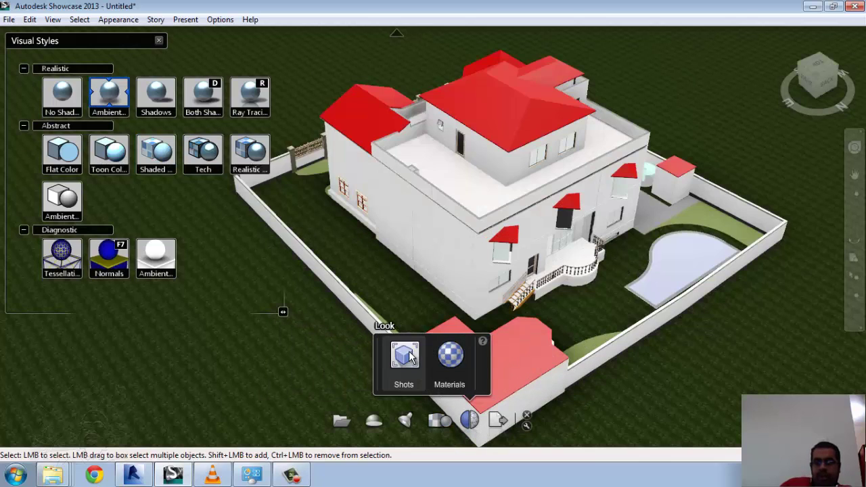
{"action": "left_click", "coordinate": [439, 359]}
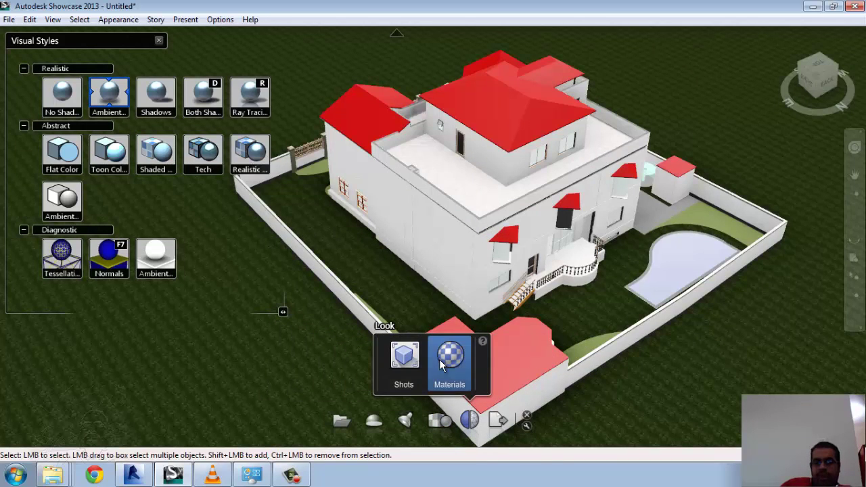
{"action": "left_click", "coordinate": [690, 253]}
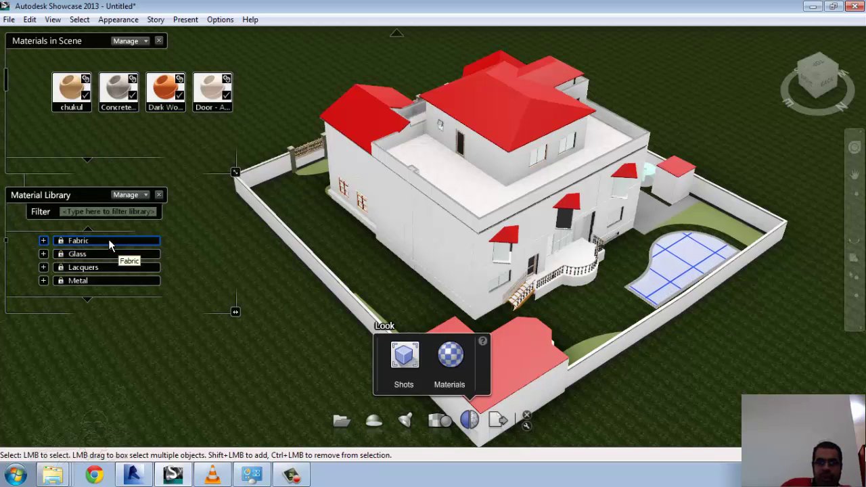
{"action": "left_click", "coordinate": [43, 267]}
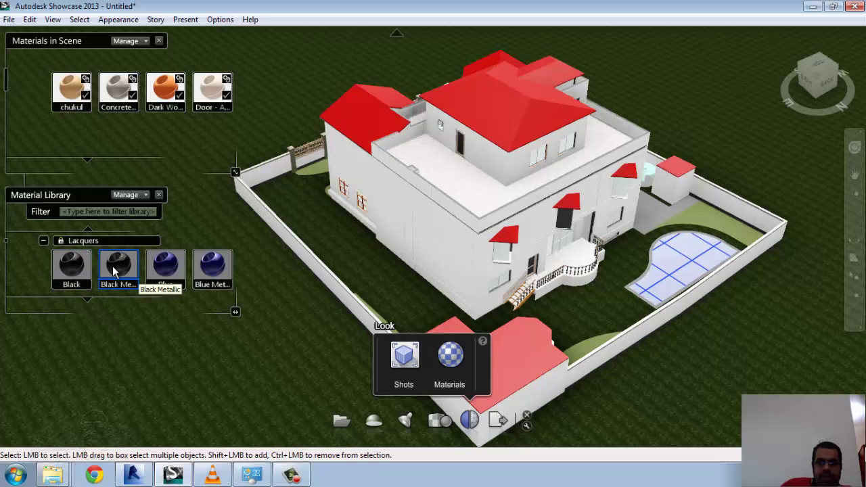
{"action": "left_click", "coordinate": [79, 212]}
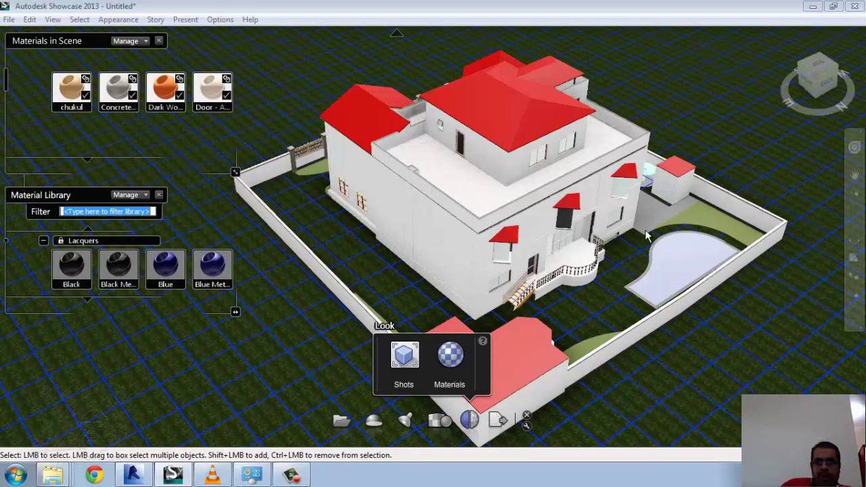
{"action": "left_click", "coordinate": [704, 244]}
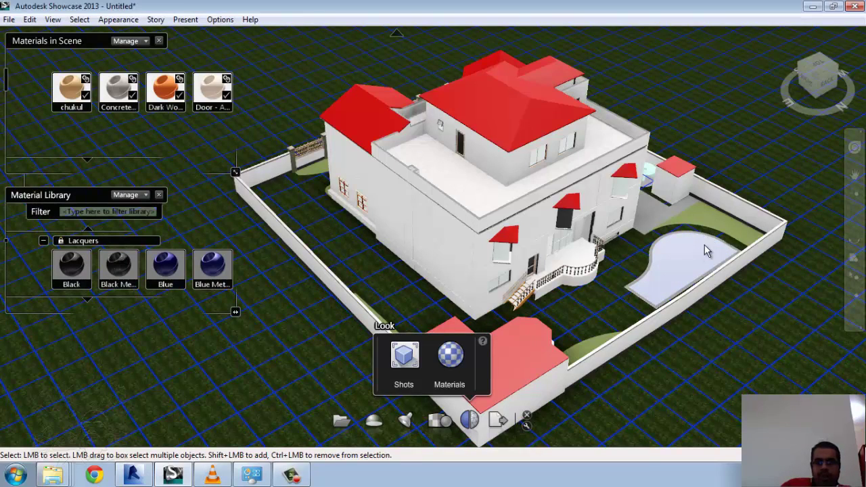
Filter the library by 'wat' and drag a Liquid water material onto the pool.
{"action": "left_click", "coordinate": [84, 212]}
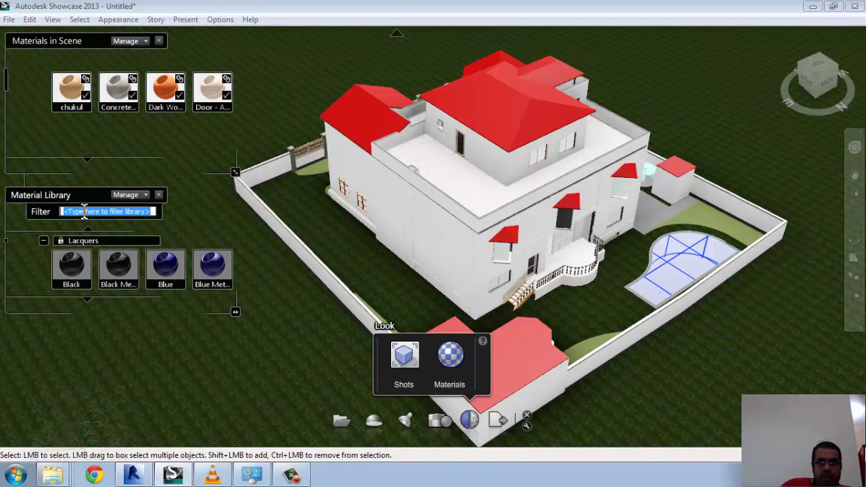
{"action": "type", "text": "waa"}
{"action": "key", "text": "BackSpace"}
{"action": "key", "text": "BackSpace"}
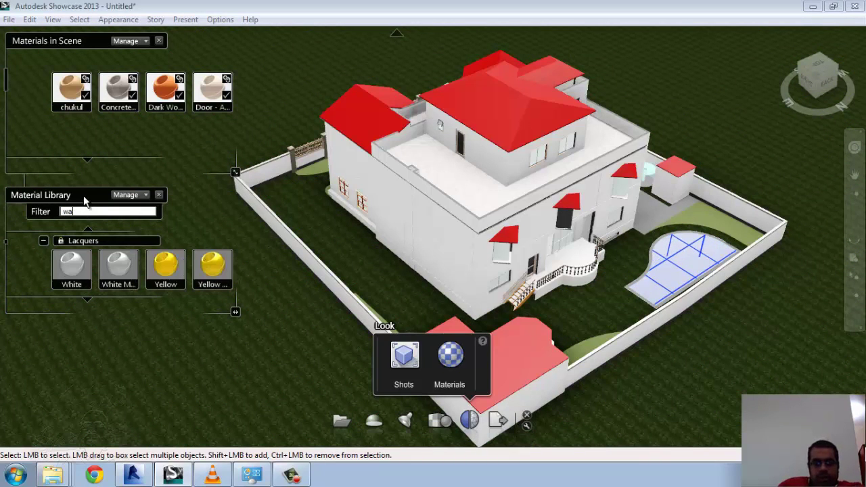
{"action": "type", "text": "t"}
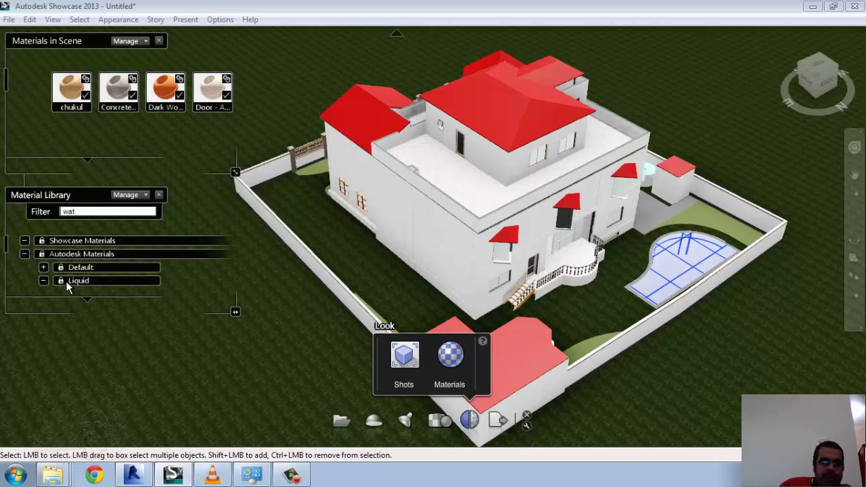
{"action": "left_click", "coordinate": [68, 279]}
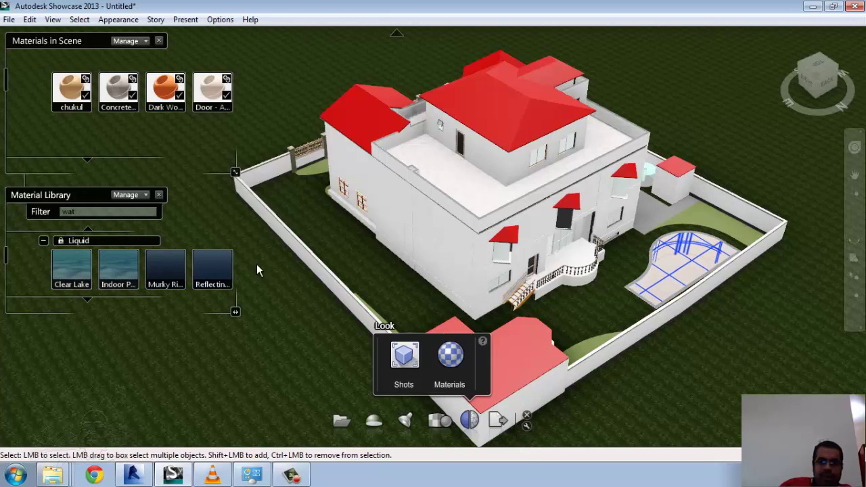
{"action": "left_click_drag", "start_coordinate": [212, 269], "coordinate": [620, 244]}
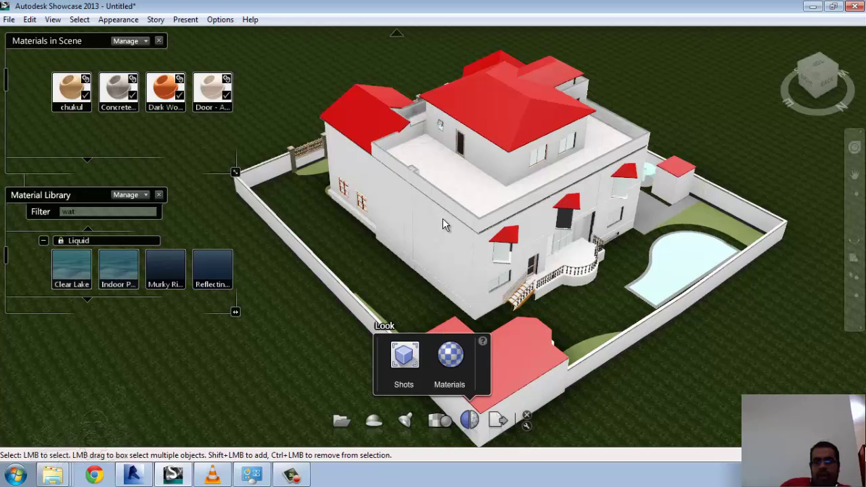
Apply Dark Wood to the left boundary wall and to all roofs sharing the red material.
{"action": "left_click", "coordinate": [444, 248]}
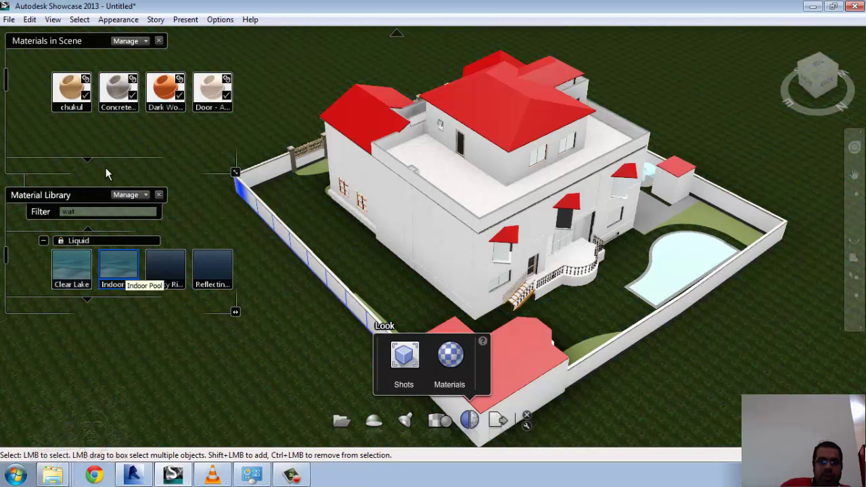
{"action": "double_click", "coordinate": [162, 93]}
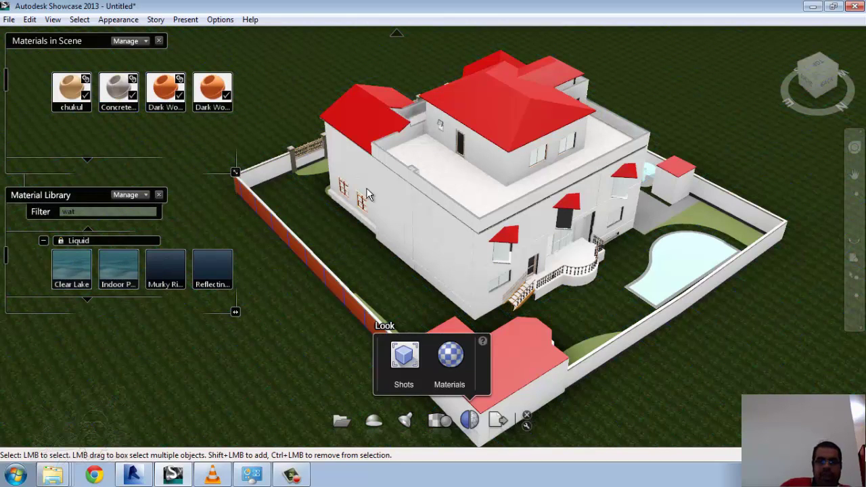
{"action": "right_click", "coordinate": [508, 104]}
{"action": "left_click", "coordinate": [484, 99]}
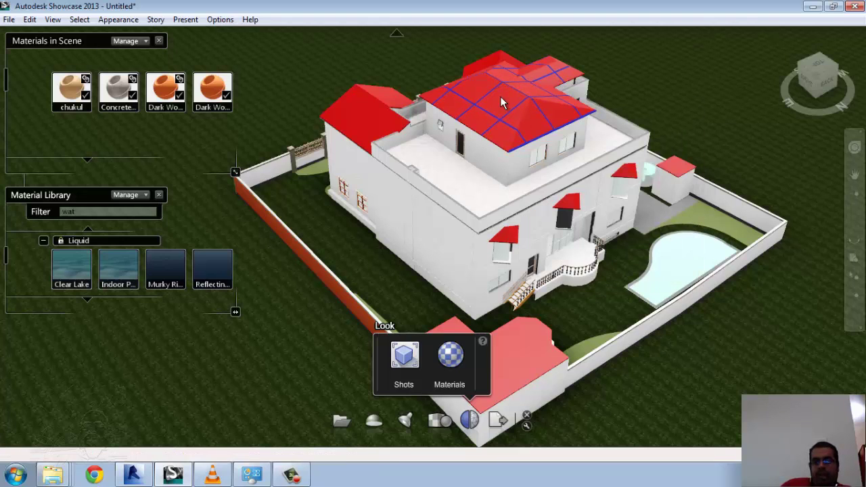
{"action": "right_click", "coordinate": [500, 97]}
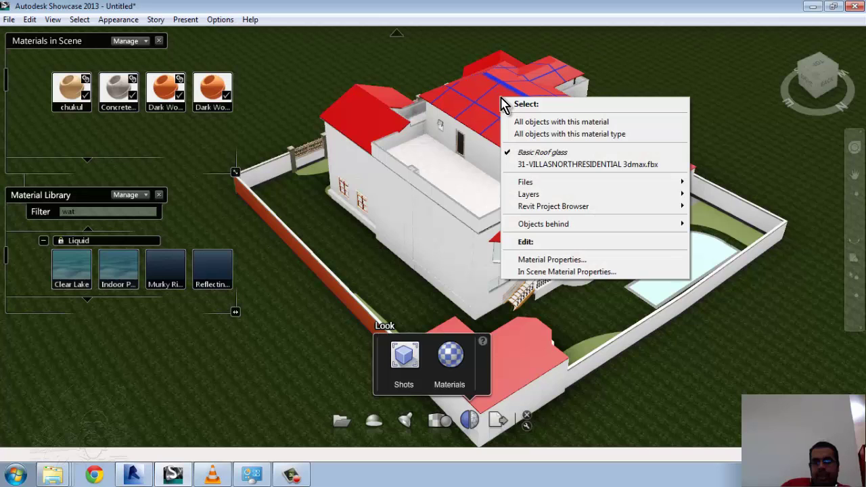
{"action": "left_click", "coordinate": [564, 124]}
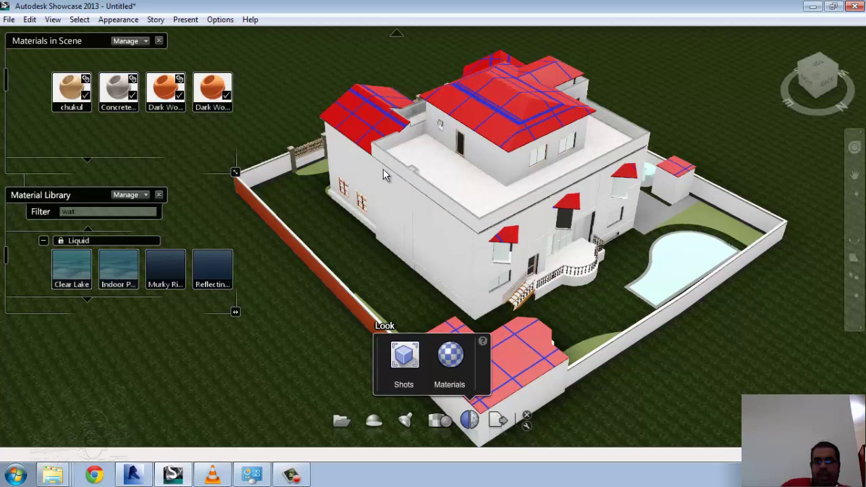
{"action": "double_click", "coordinate": [203, 88]}
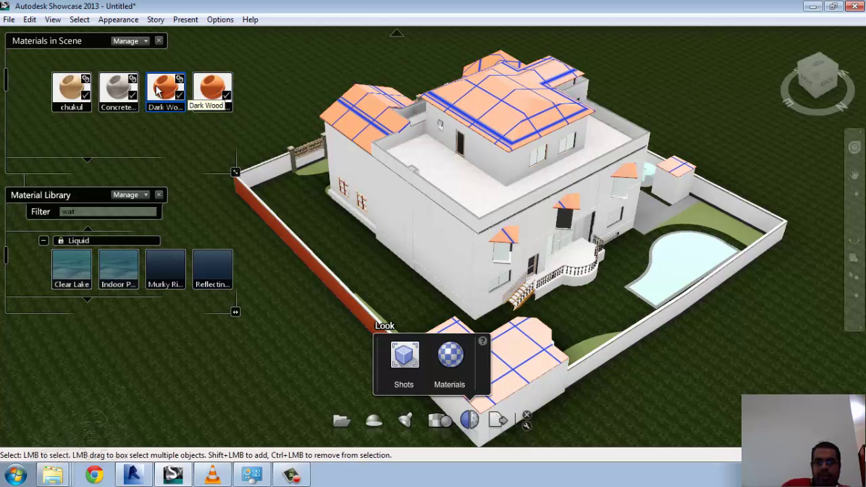
{"action": "double_click", "coordinate": [115, 88]}
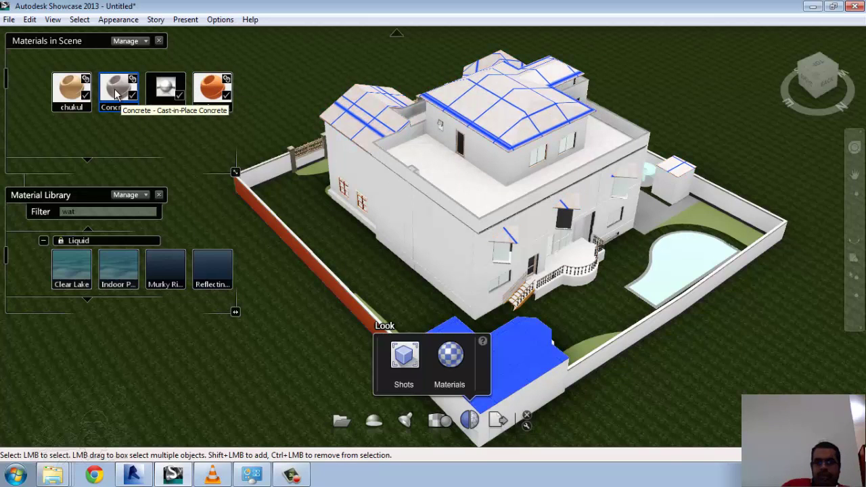
{"action": "double_click", "coordinate": [216, 93]}
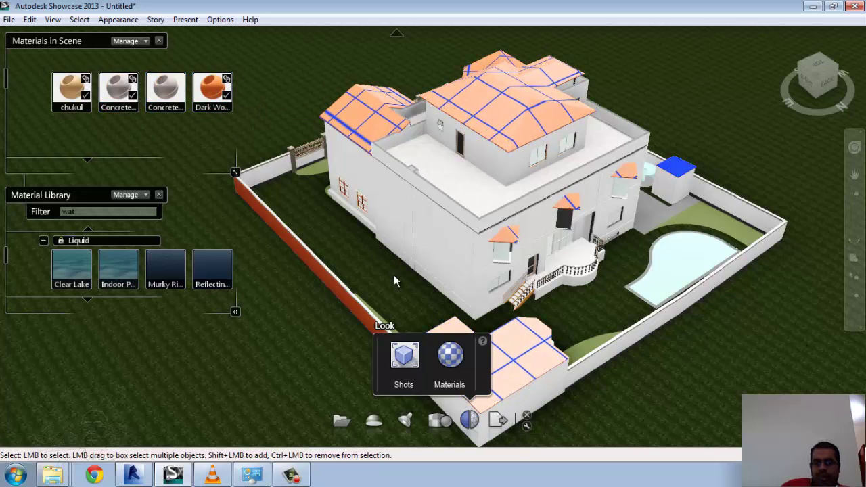
Create Shot1, a still shot of the current view of the villa.
{"action": "left_click", "coordinate": [384, 368]}
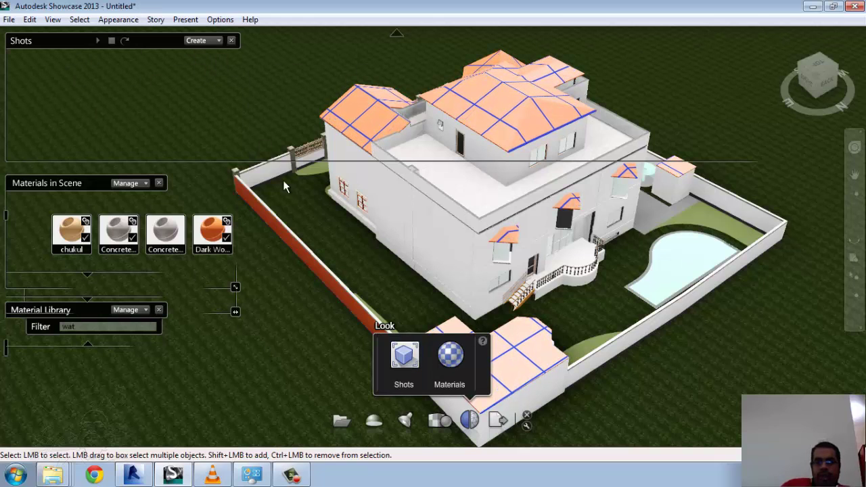
{"action": "left_click", "coordinate": [211, 40]}
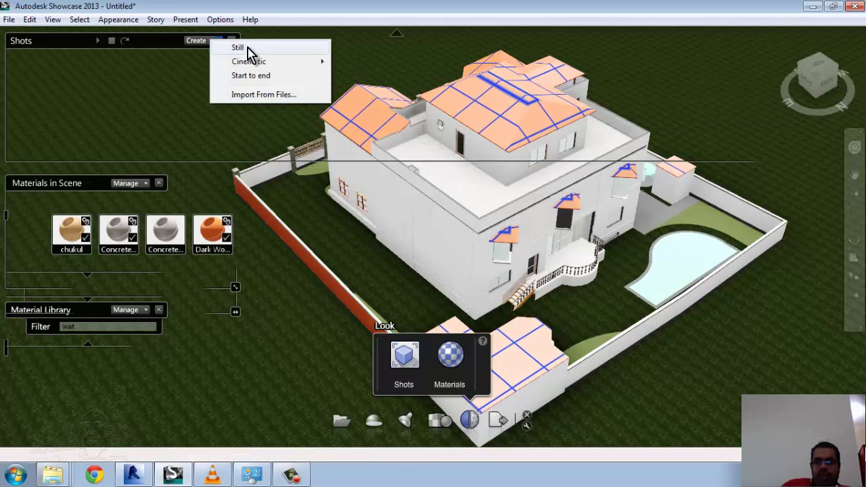
{"action": "left_click", "coordinate": [238, 47]}
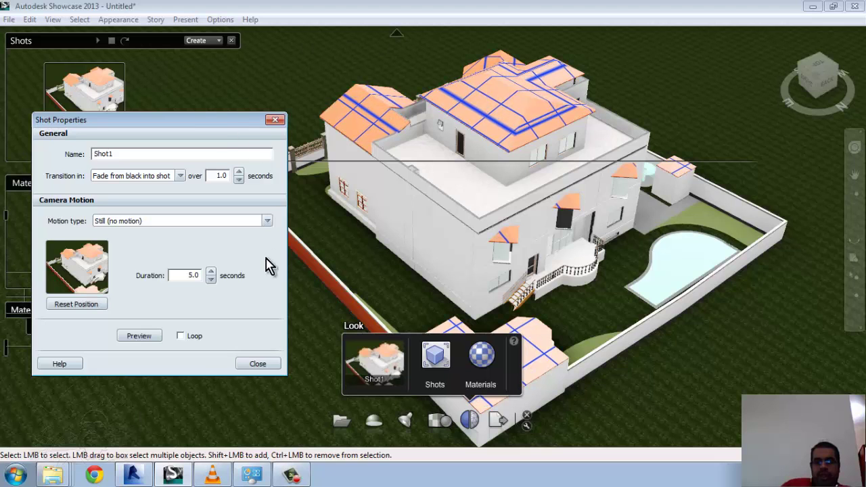
{"action": "left_click", "coordinate": [257, 363]}
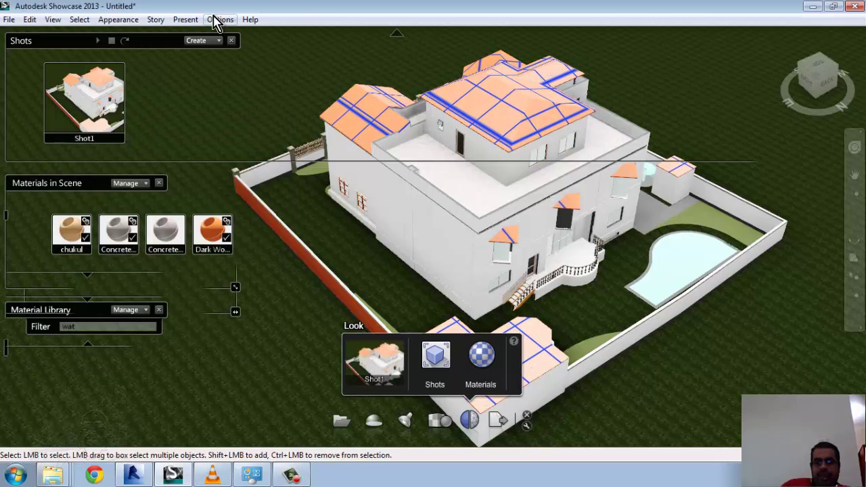
Create Shot2, a 5-second zoom-in cinematic shot, and preview it.
{"action": "left_click", "coordinate": [219, 40]}
{"action": "mouse_move", "coordinate": [249, 58]}
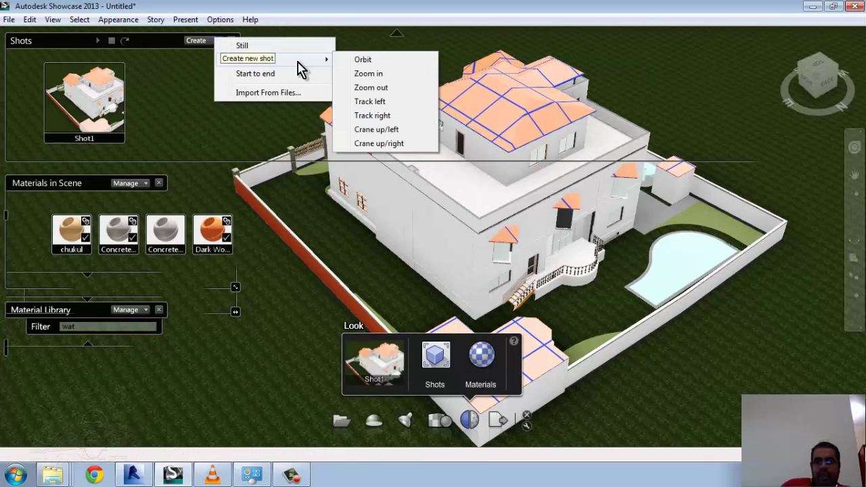
{"action": "left_click", "coordinate": [383, 75]}
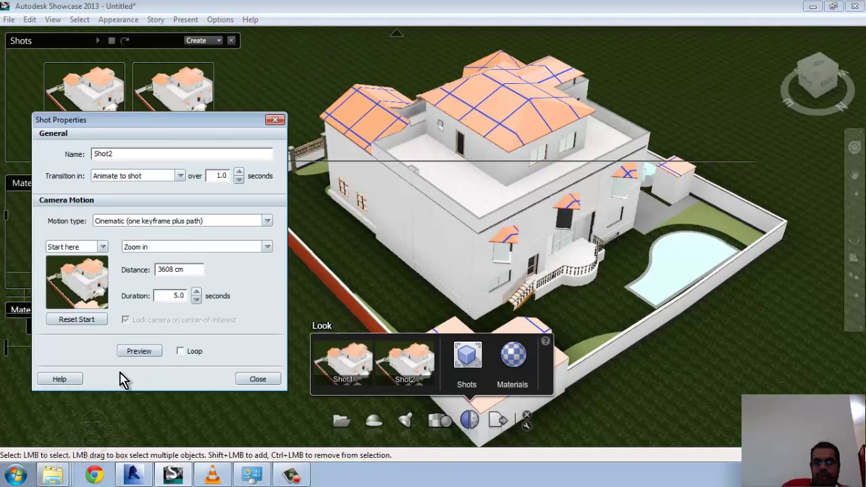
{"action": "left_click", "coordinate": [142, 352]}
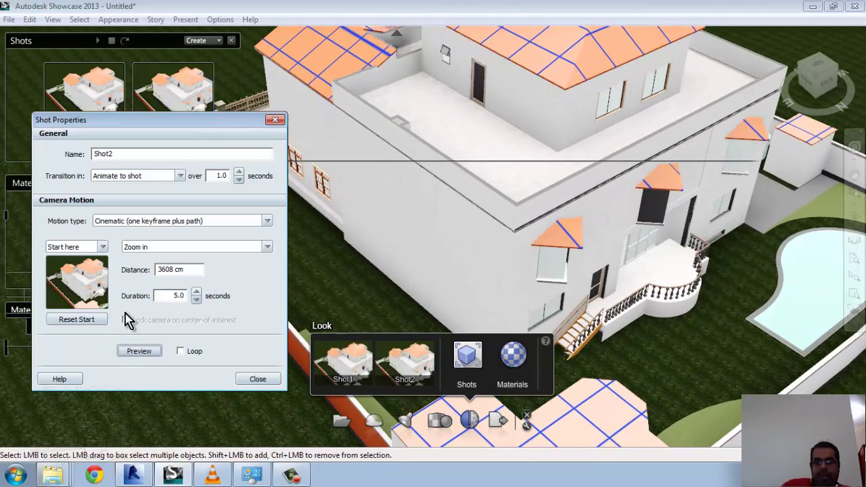
{"action": "left_click", "coordinate": [249, 379]}
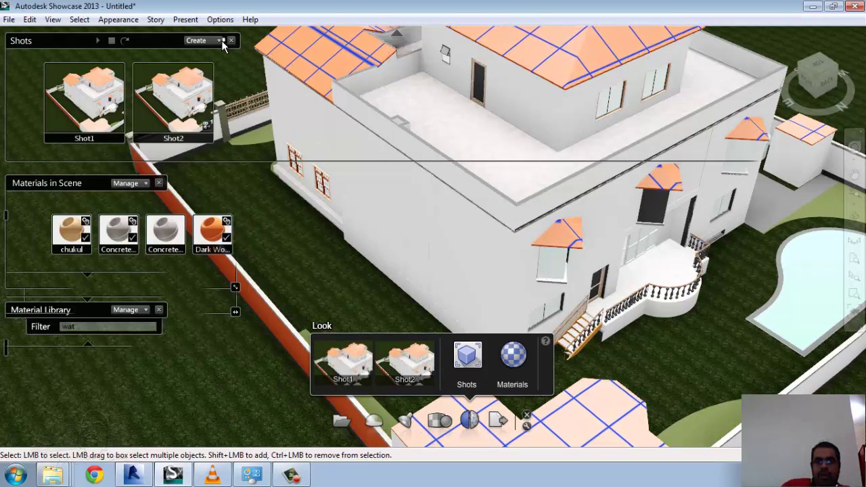
{"action": "left_click", "coordinate": [222, 41]}
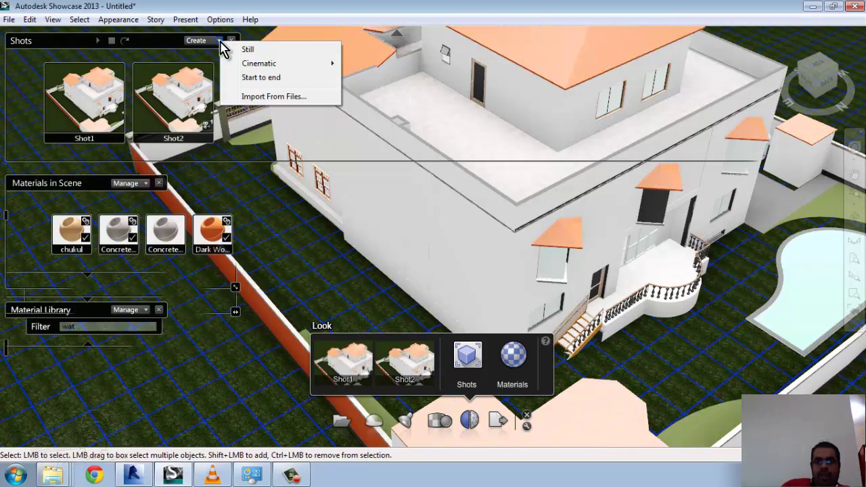
Create Shot3 as a start-to-end move ending on a closer house view, and preview it.
{"action": "left_click", "coordinate": [300, 78]}
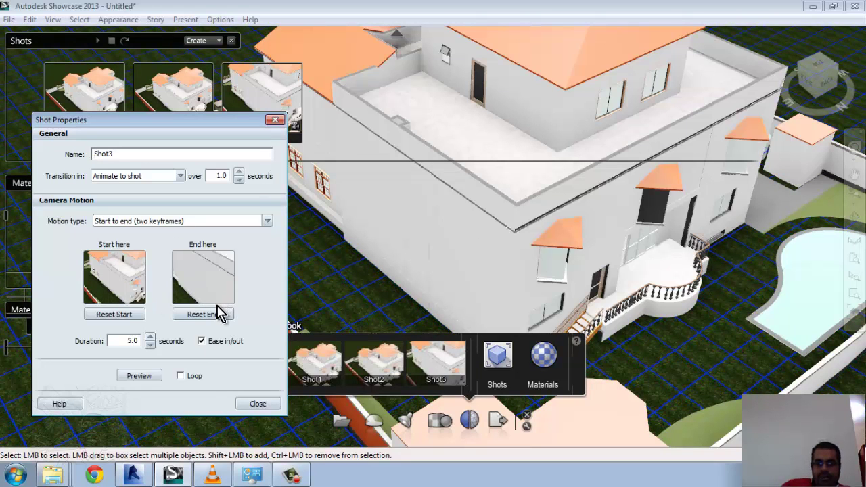
{"action": "mouse_move", "coordinate": [406, 131]}
{"action": "middle_mouse_down"}
{"action": "mouse_move", "coordinate": [527, 251]}
{"action": "mouse_move", "coordinate": [174, 324]}
{"action": "middle_mouse_up"}
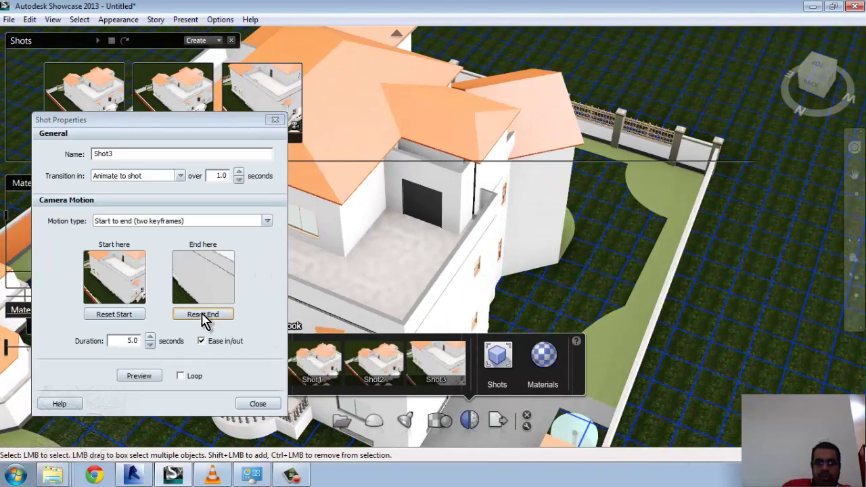
{"action": "left_click", "coordinate": [202, 314]}
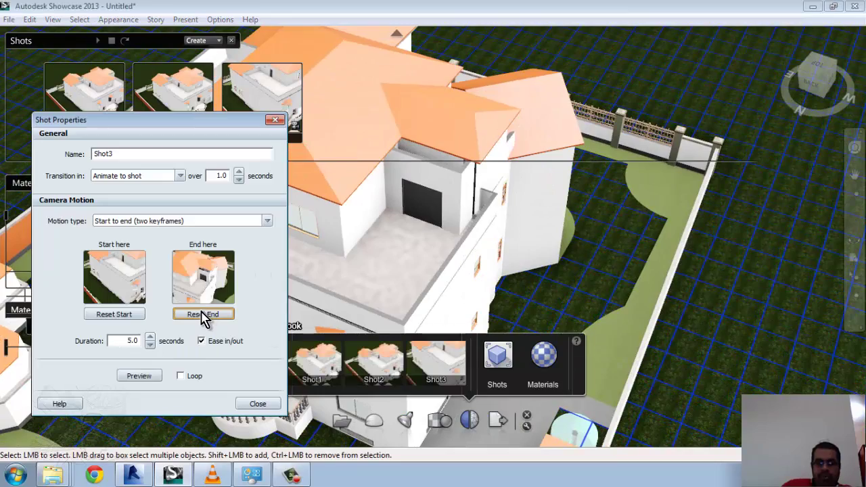
{"action": "left_click", "coordinate": [137, 376]}
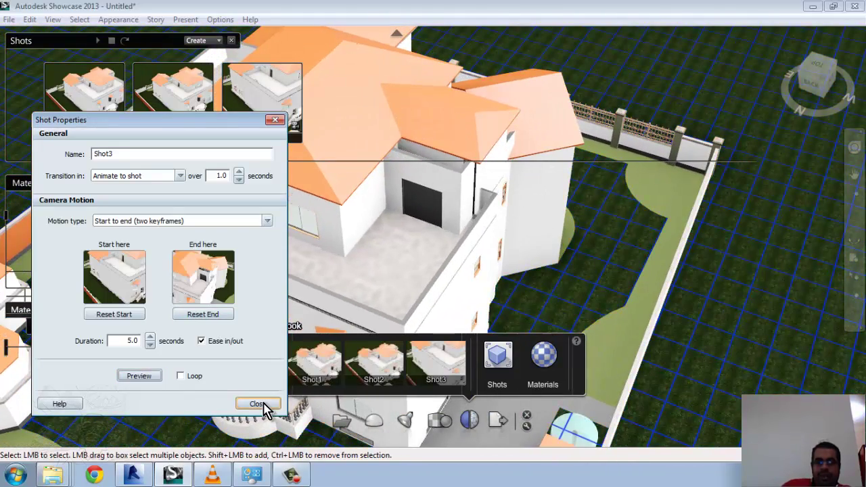
{"action": "left_click", "coordinate": [259, 404]}
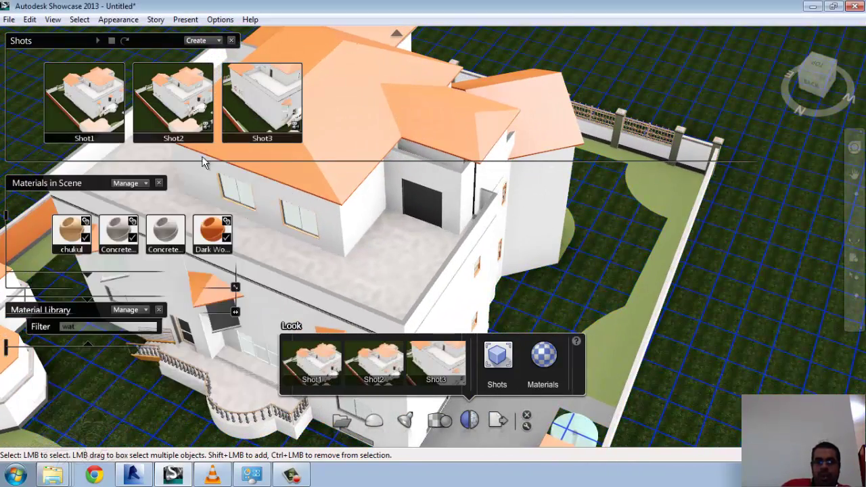
Play all camera shots from the start, then stop playback and bring up the Story menu.
{"action": "left_click", "coordinate": [98, 41]}
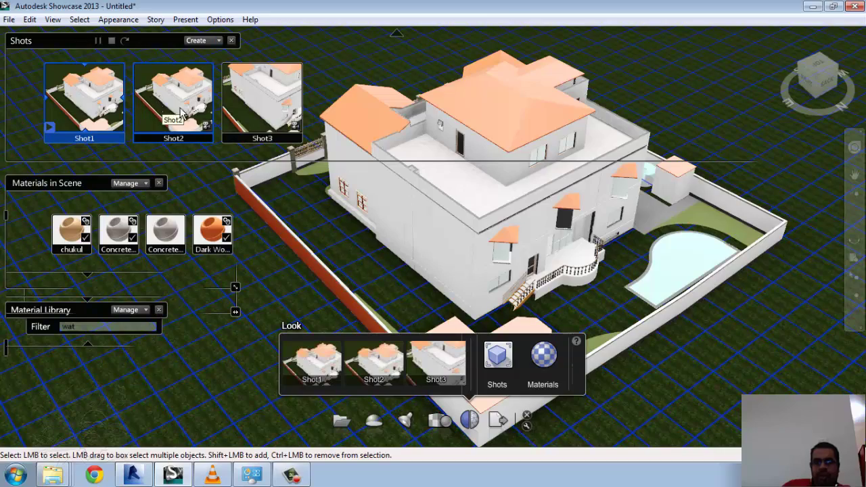
{"action": "left_click", "coordinate": [97, 42]}
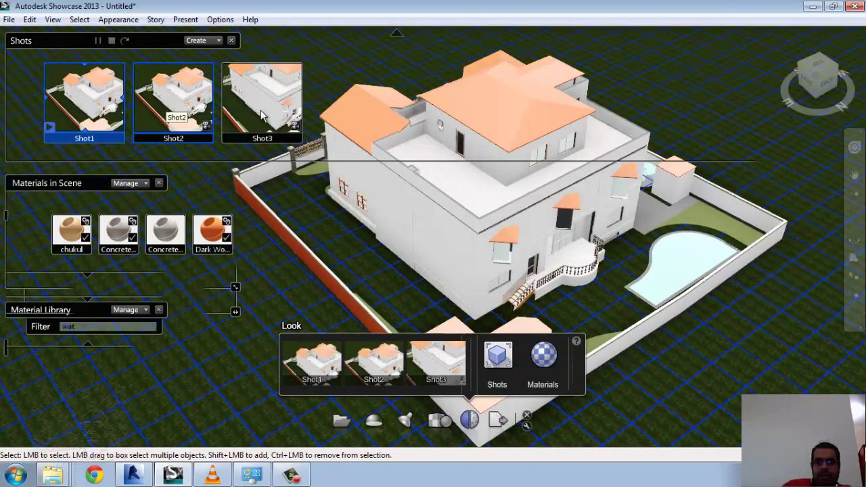
{"action": "left_click", "coordinate": [104, 40]}
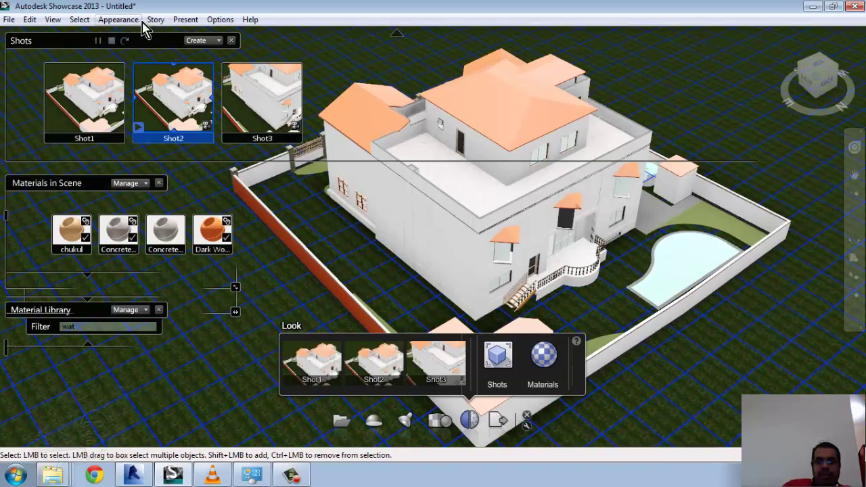
{"action": "left_click", "coordinate": [155, 22]}
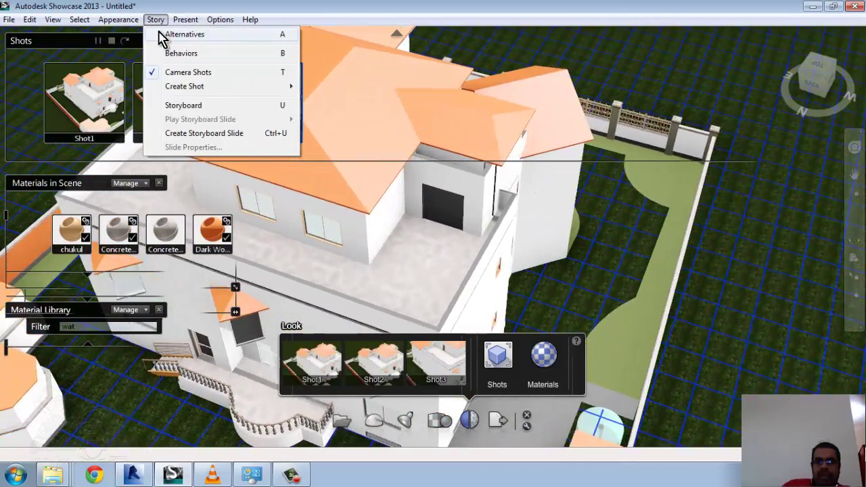
Create an empty Visibility Lineup1 under Story > Alternatives and reframe the view on the whole villa.
{"action": "left_click", "coordinate": [162, 34]}
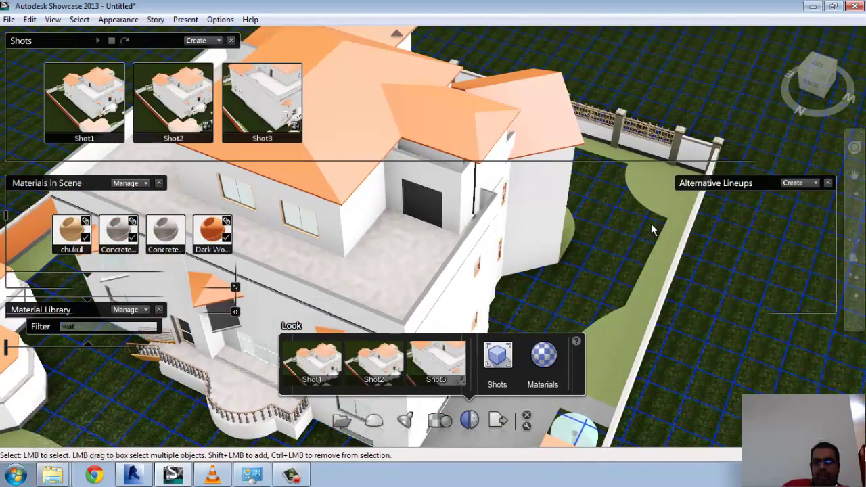
{"action": "left_click", "coordinate": [816, 184]}
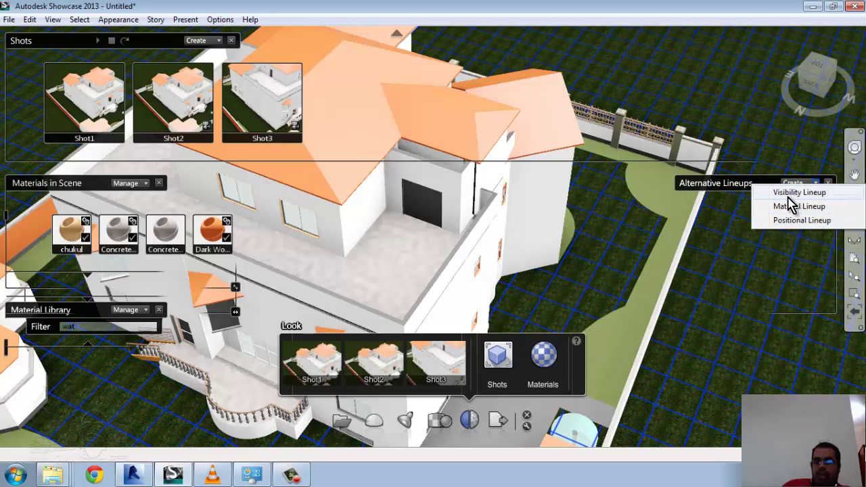
{"action": "left_click", "coordinate": [788, 193]}
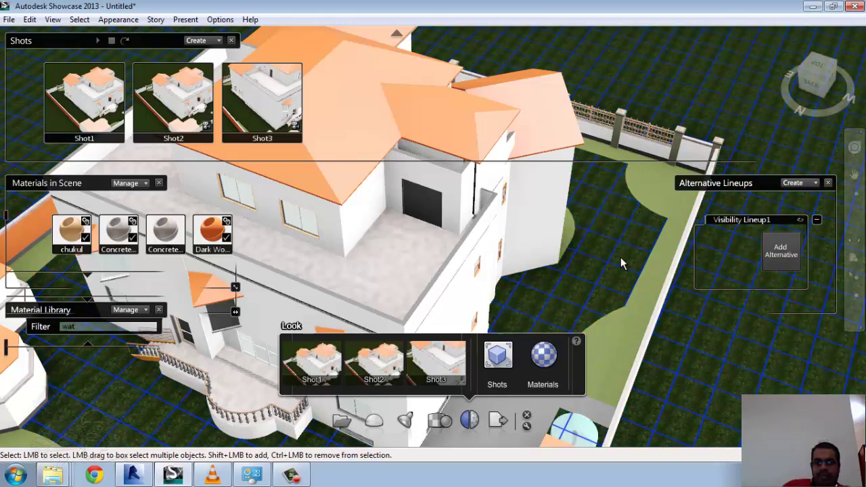
{"action": "right_click_drag", "start_coordinate": [620, 257], "coordinate": [543, 195]}
{"action": "scroll", "coordinate": [543, 194], "scroll_direction": "down", "scroll_amount": 3}
{"action": "middle_click_drag", "start_coordinate": [543, 195], "coordinate": [586, 253]}
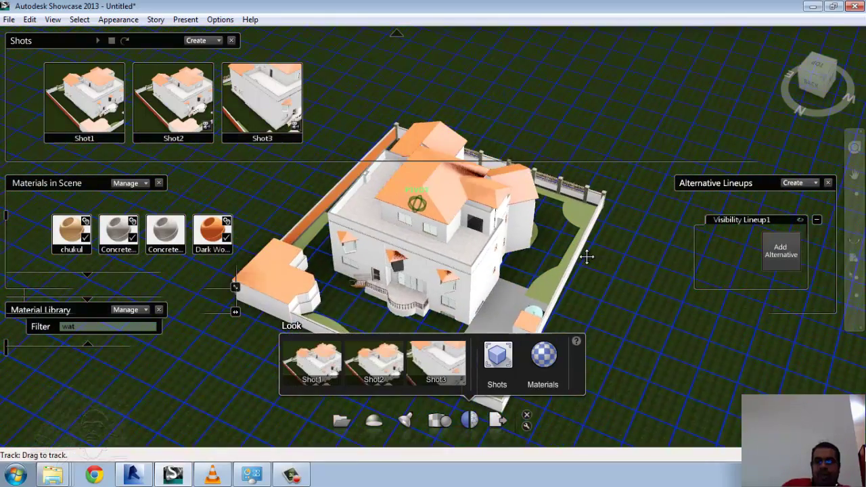
{"action": "scroll", "coordinate": [448, 253], "scroll_direction": "up", "scroll_amount": 3}
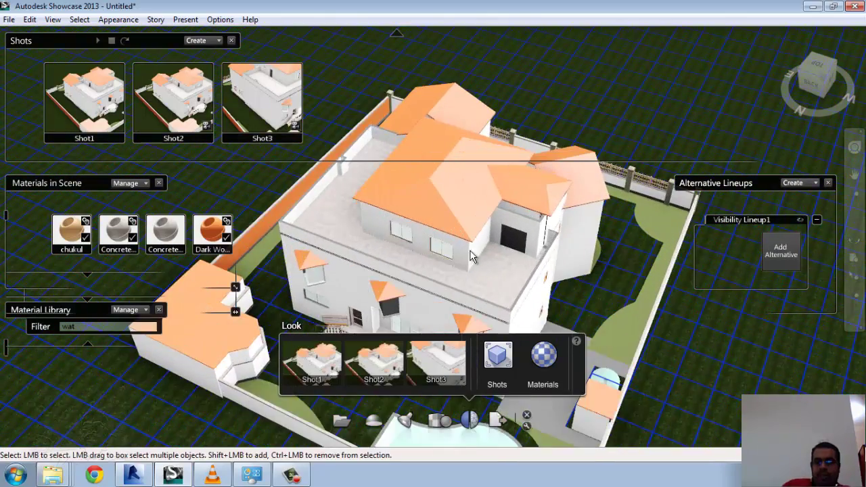
{"action": "scroll", "coordinate": [477, 252], "scroll_direction": "down", "scroll_amount": 3}
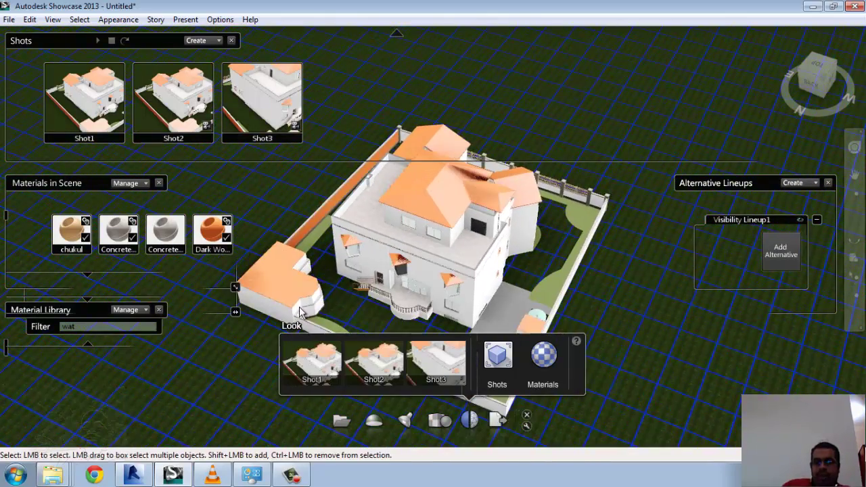
{"action": "scroll", "coordinate": [272, 315], "scroll_direction": "up", "scroll_amount": 2}
{"action": "scroll", "coordinate": [533, 185], "scroll_direction": "up", "scroll_amount": 1}
{"action": "scroll", "coordinate": [534, 185], "scroll_direction": "down", "scroll_amount": 2}
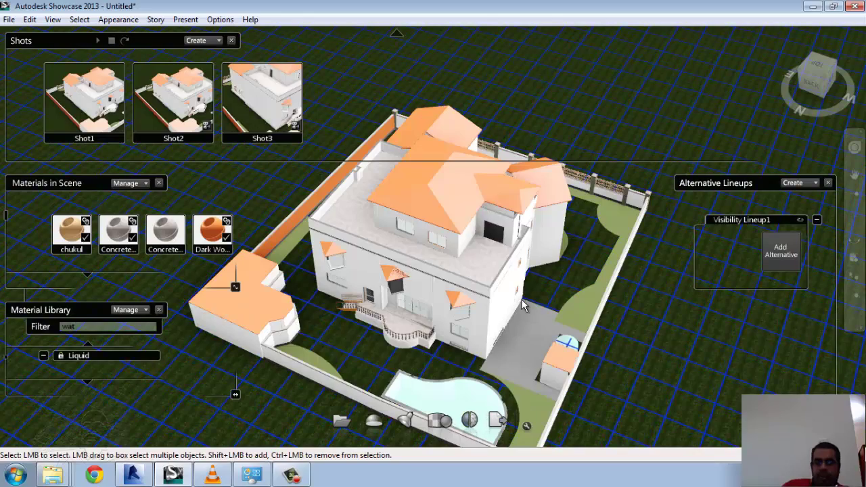
Close the Materials and Shots panels and start Material Lineup2 with the current materials as Alternate1.
{"action": "left_click", "coordinate": [159, 185]}
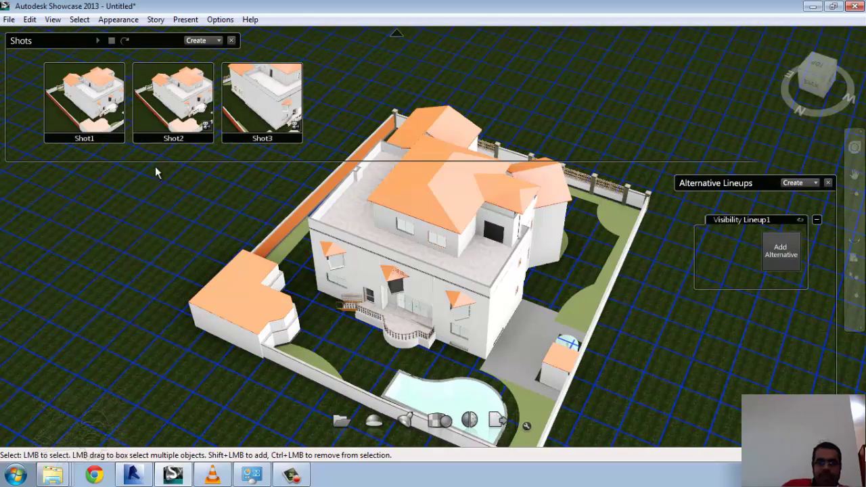
{"action": "left_click", "coordinate": [230, 41]}
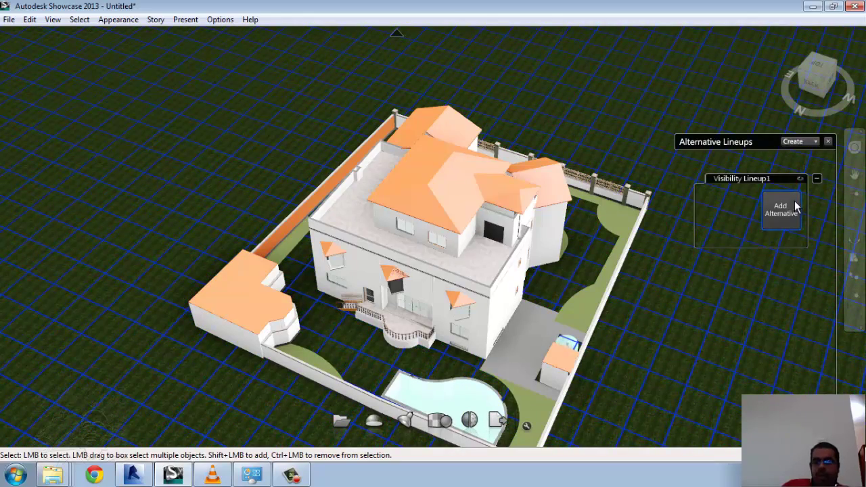
{"action": "left_click", "coordinate": [817, 143]}
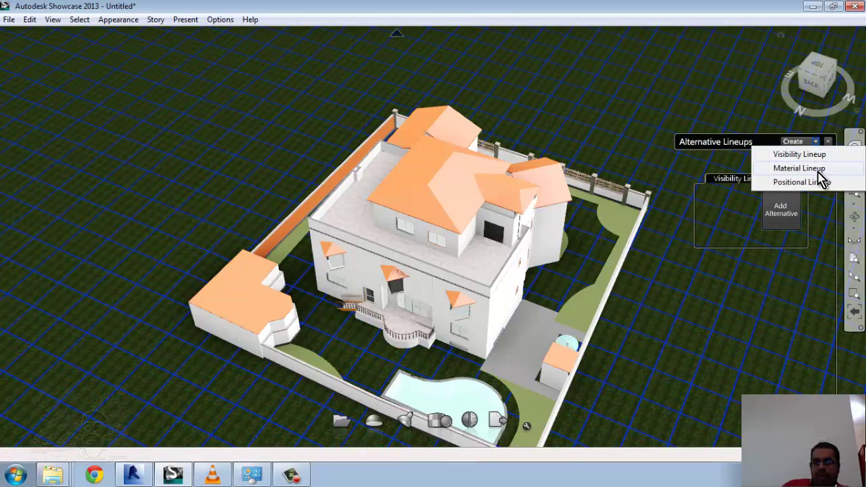
{"action": "left_click", "coordinate": [818, 171]}
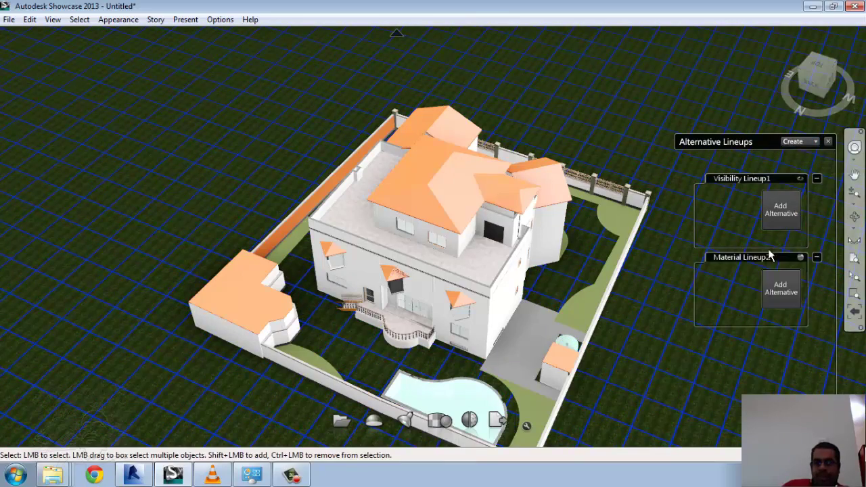
{"action": "left_click", "coordinate": [770, 292]}
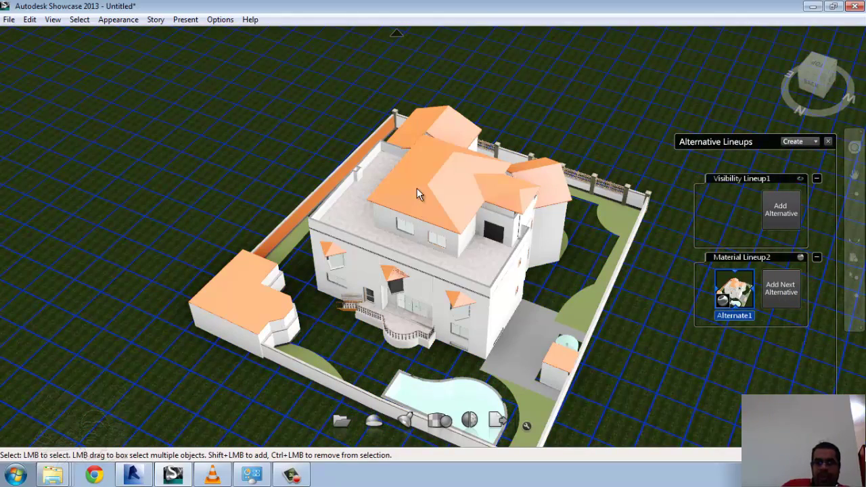
Apply Concrete to the villa's main roof and save it as Alternate2, comparing with Alternate1.
{"action": "left_click", "coordinate": [417, 188]}
{"action": "key", "text": "m"}
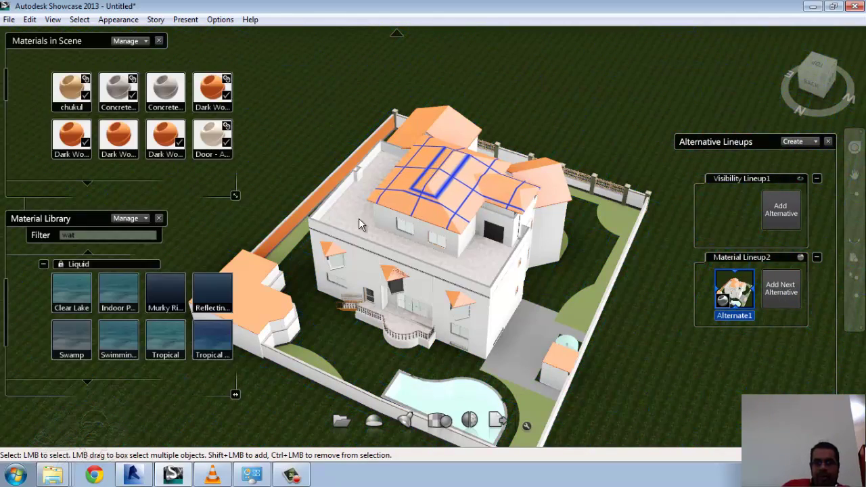
{"action": "left_click_drag", "start_coordinate": [118, 90], "coordinate": [341, 165]}
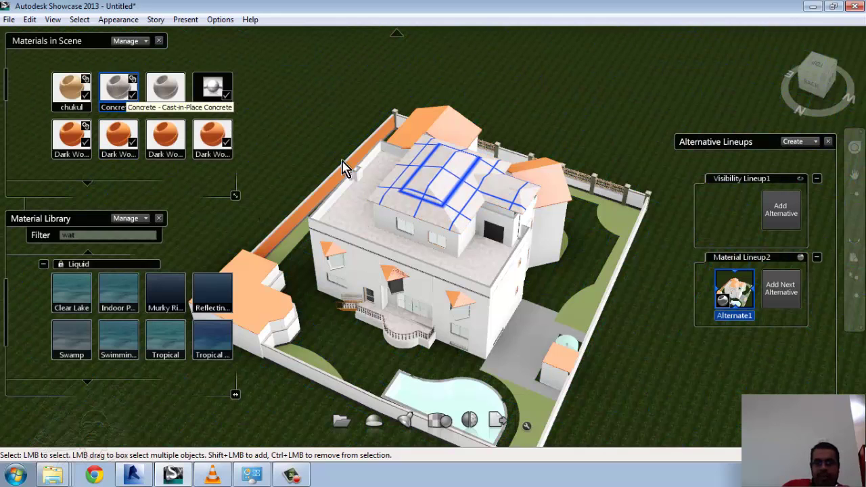
{"action": "left_click", "coordinate": [780, 288]}
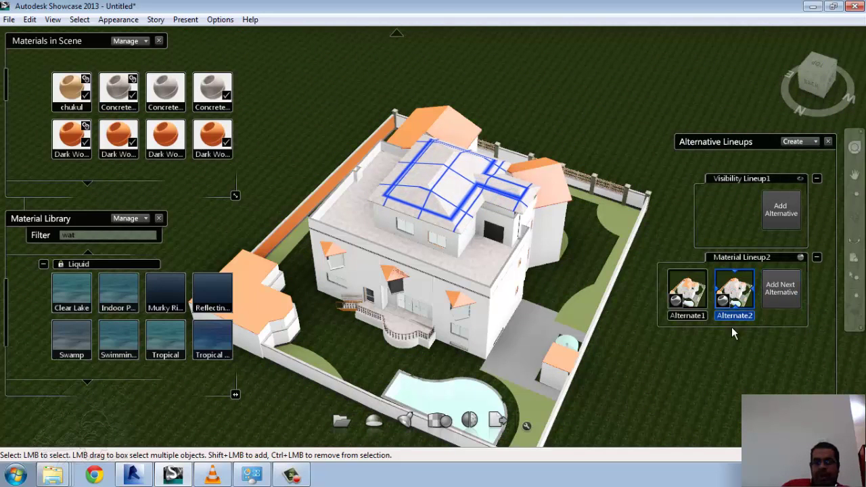
{"action": "left_click", "coordinate": [693, 292]}
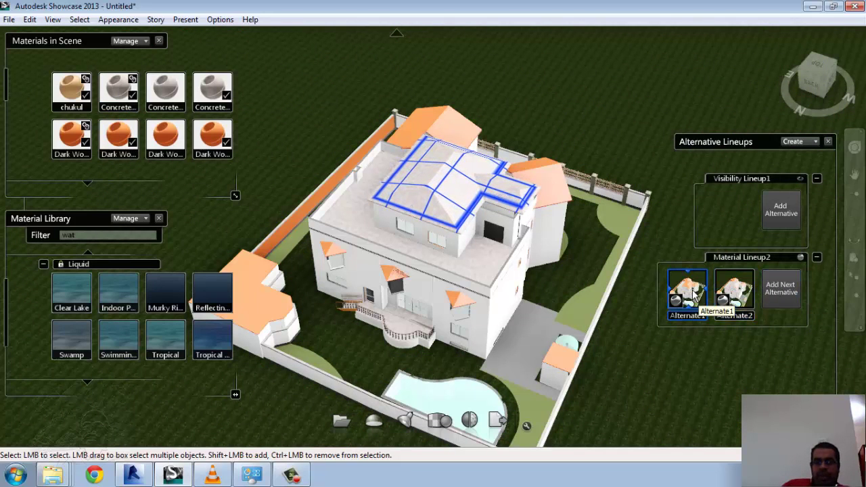
{"action": "left_click", "coordinate": [733, 290]}
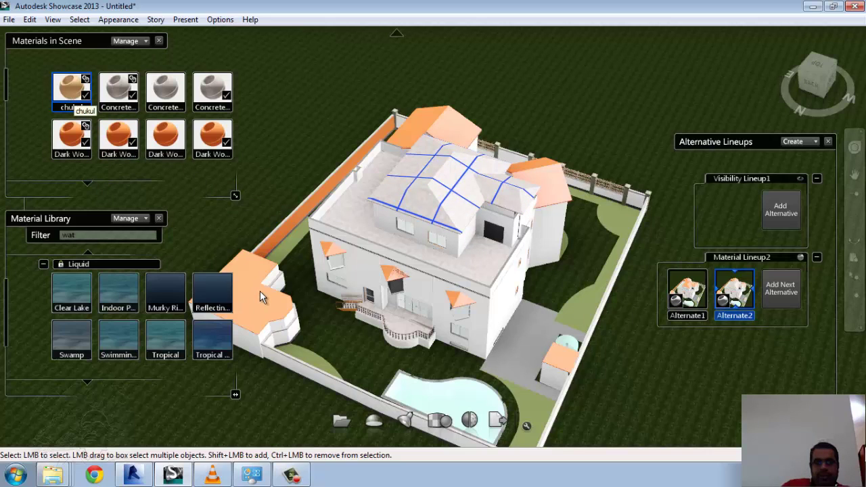
Apply Chukul to the roof and Dark Wood (1) to the ground, saved as Alternate3, then compare alternates.
{"action": "left_click_drag", "start_coordinate": [247, 299], "coordinate": [259, 290]}
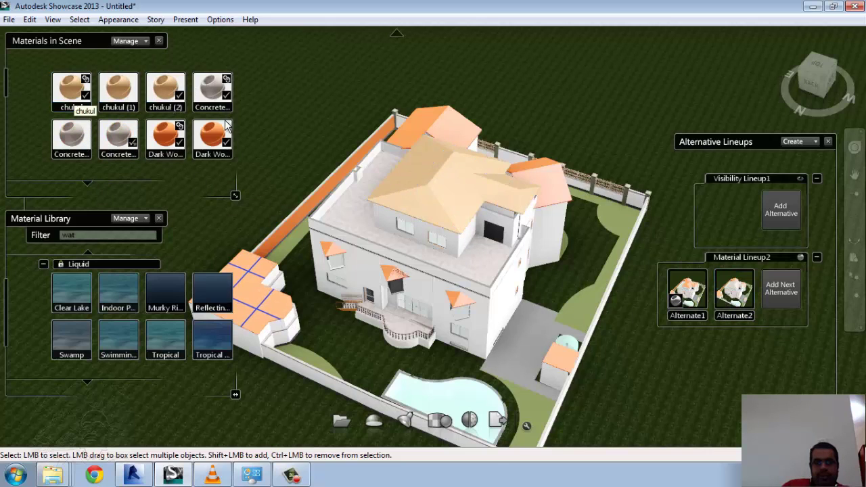
{"action": "double_click", "coordinate": [211, 138]}
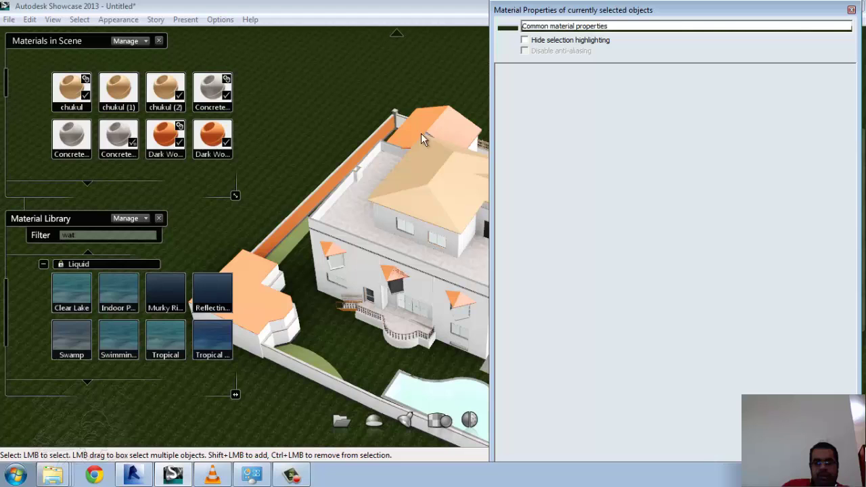
{"action": "left_click", "coordinate": [851, 10]}
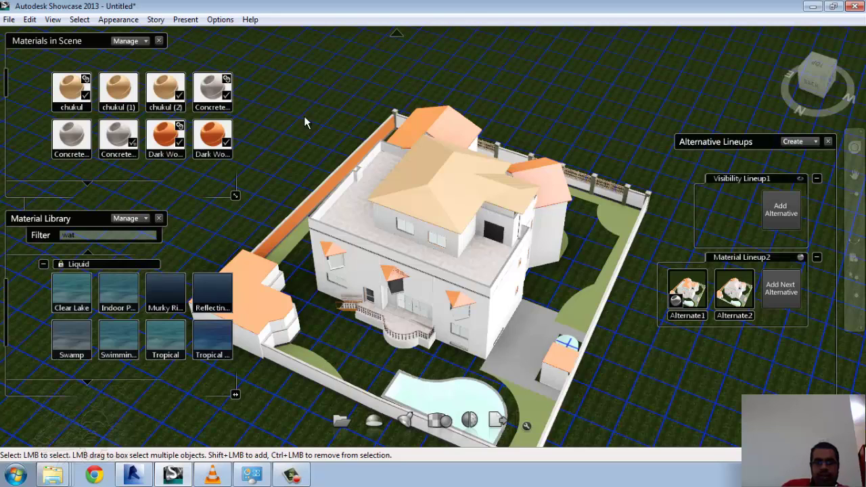
{"action": "left_click", "coordinate": [213, 132]}
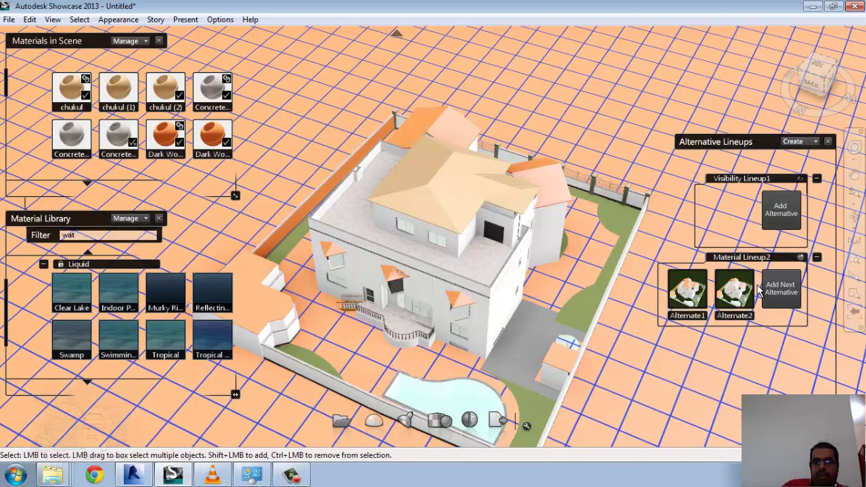
{"action": "left_click", "coordinate": [784, 291]}
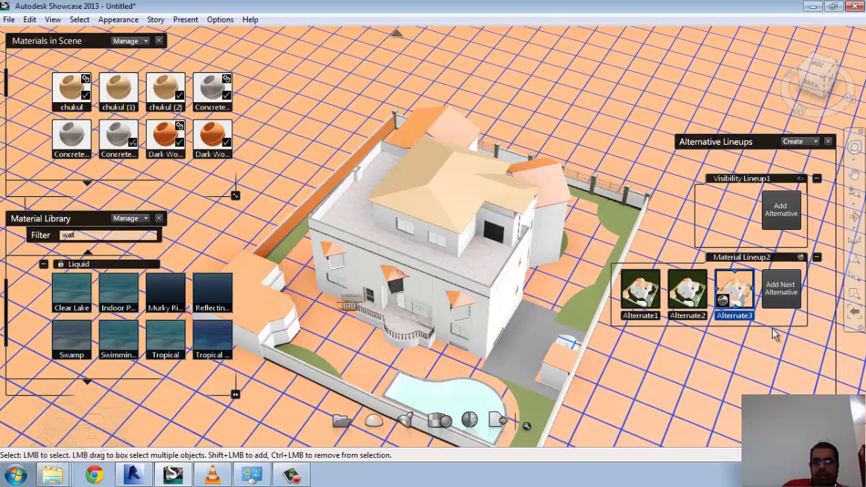
{"action": "left_click", "coordinate": [652, 292]}
{"action": "left_click", "coordinate": [686, 290]}
{"action": "left_click", "coordinate": [734, 290]}
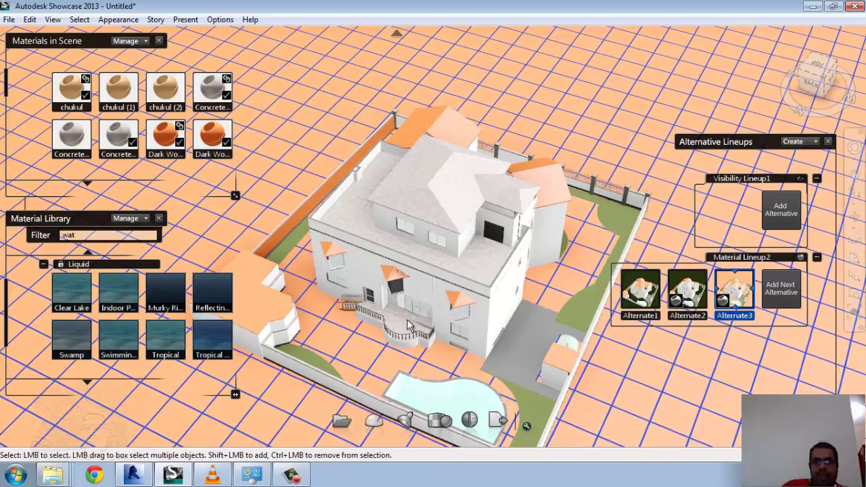
Save the scene through Publish as an .a3s file named '1'.
{"action": "left_click", "coordinate": [505, 428]}
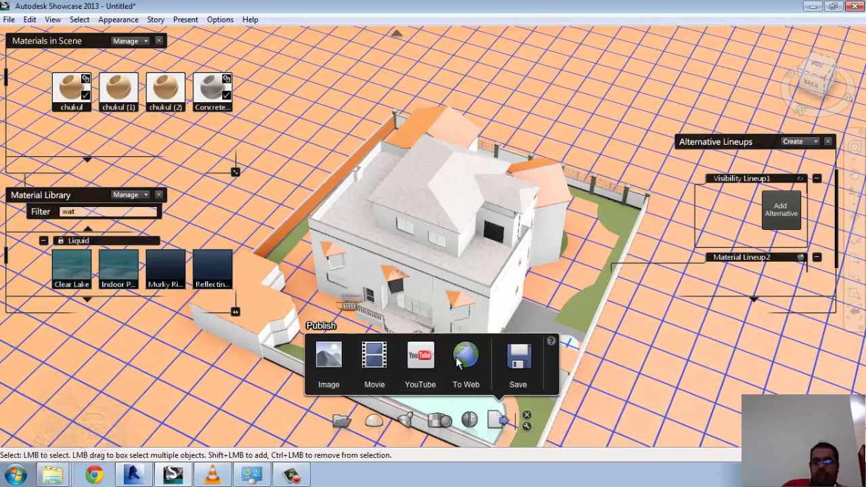
{"action": "left_click", "coordinate": [518, 358]}
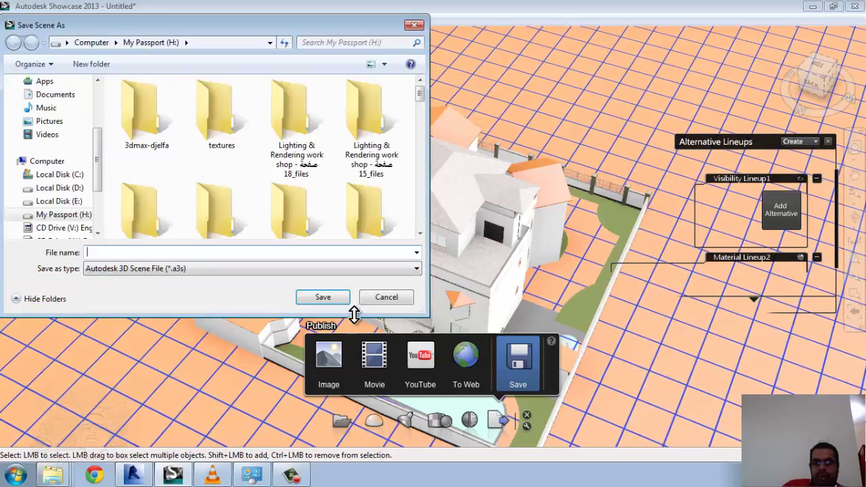
{"action": "type", "text": "1"}
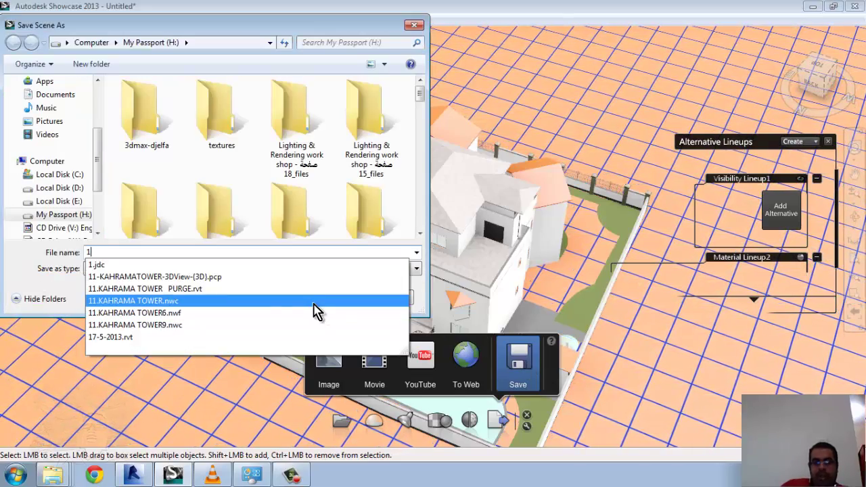
{"action": "left_click", "coordinate": [23, 264]}
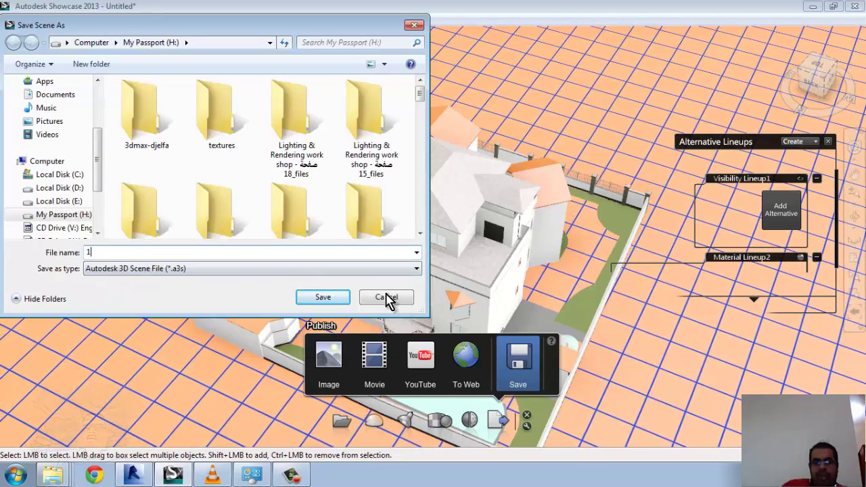